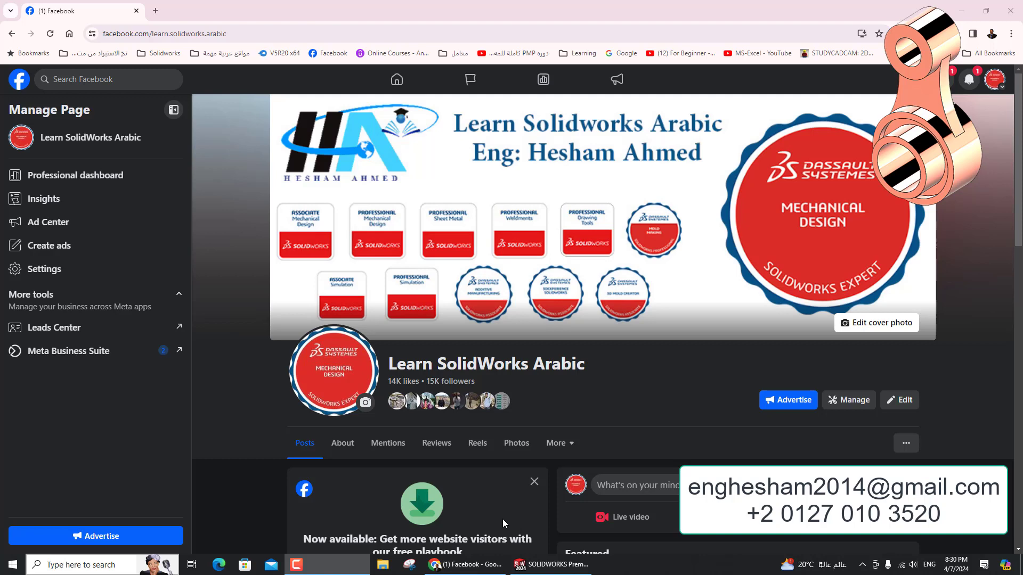
# - Switch from Chrome to the SOLIDWORKS 2024 window
pyautogui.click(552, 564)
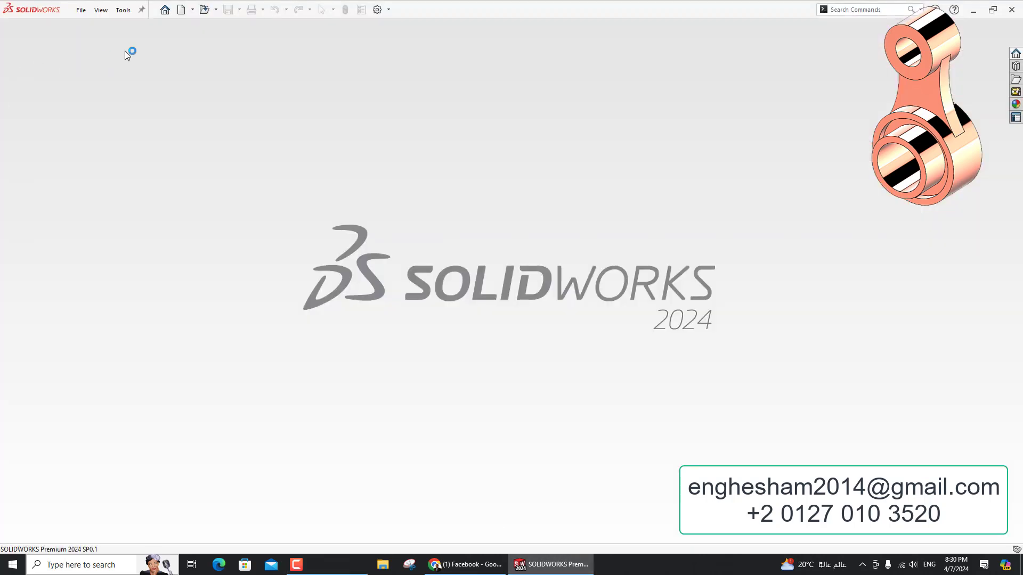
# - Start a new part and sketch a large circle at the origin on the Front Plane
pyautogui.click(181, 10)
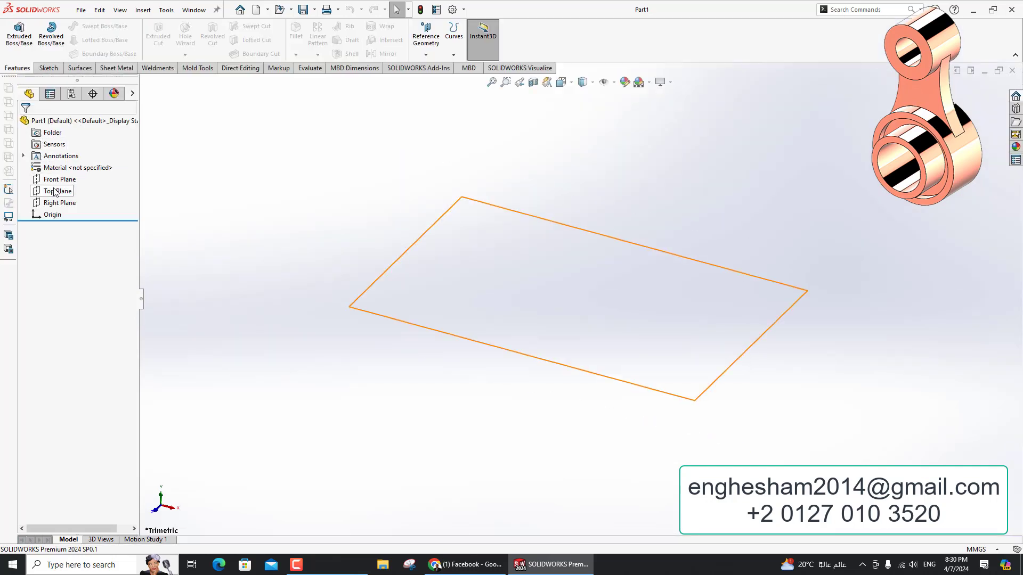
pyautogui.click(57, 179)
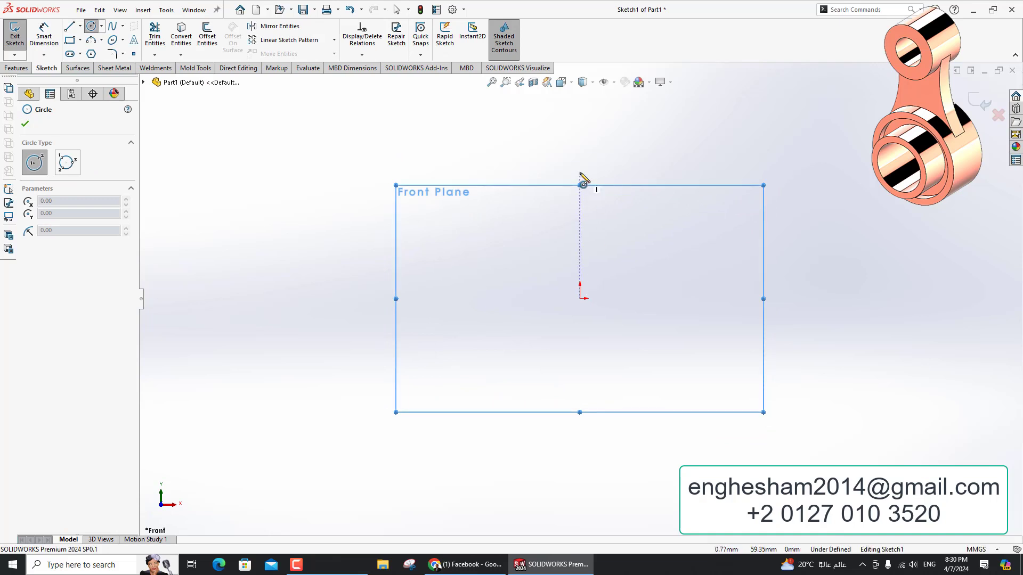
pyautogui.click(581, 299)
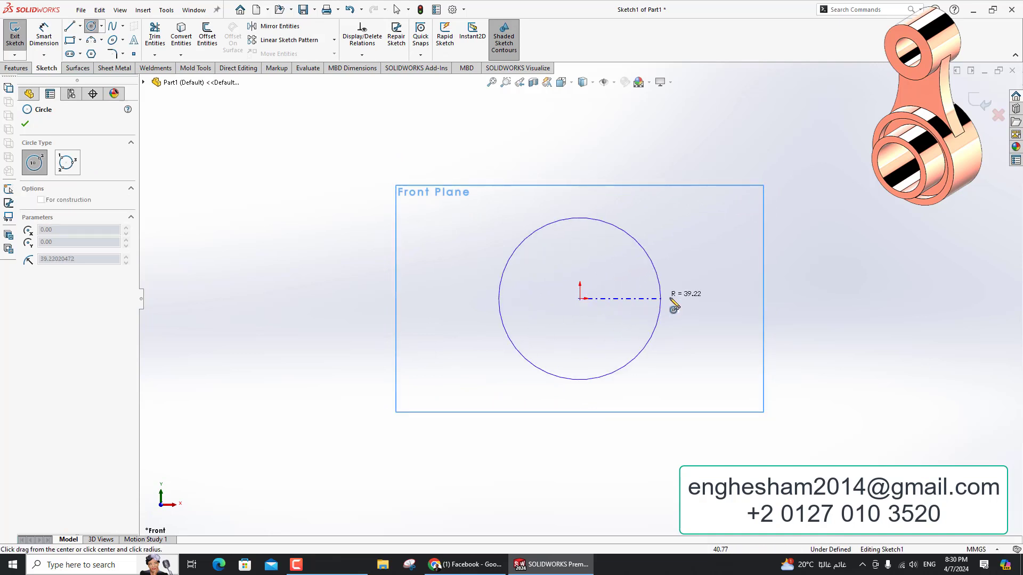
pyautogui.click(681, 305)
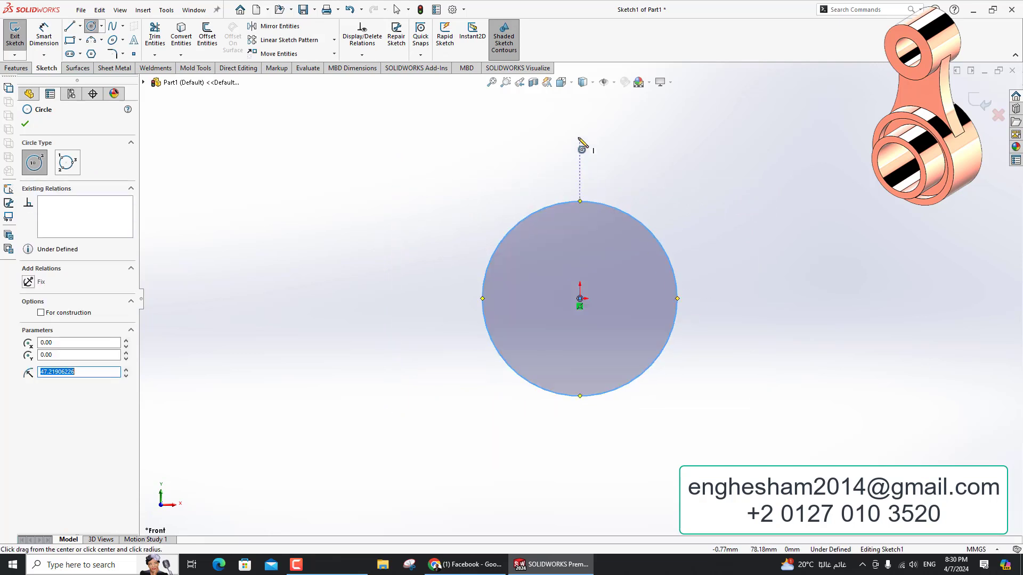
pyautogui.hotkey('ctrl', 'Down')
# - Draw a second circle above the first and dimension it Ø38
pyautogui.click(575, 127)
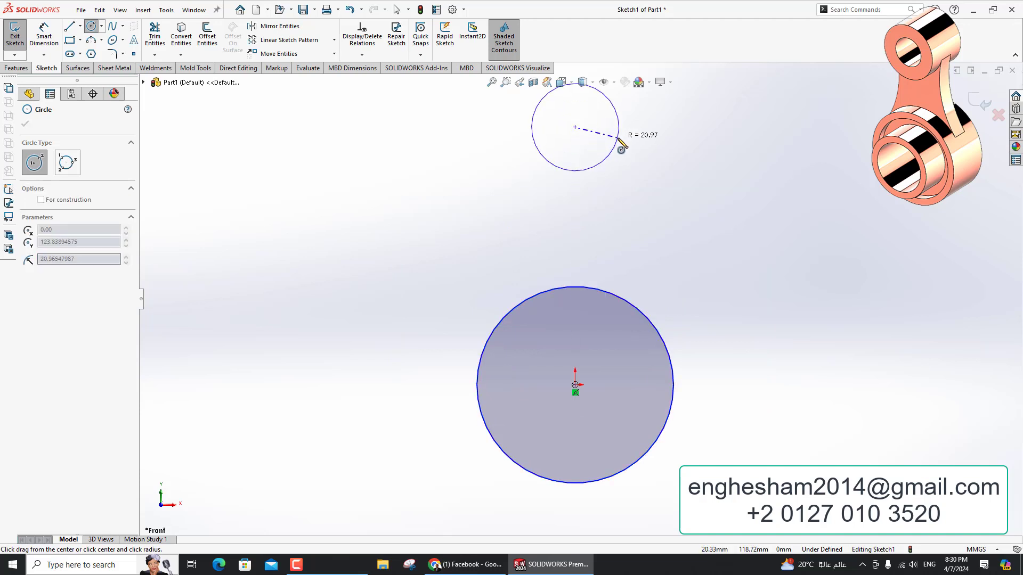
pyautogui.click(616, 142)
pyautogui.click(44, 33)
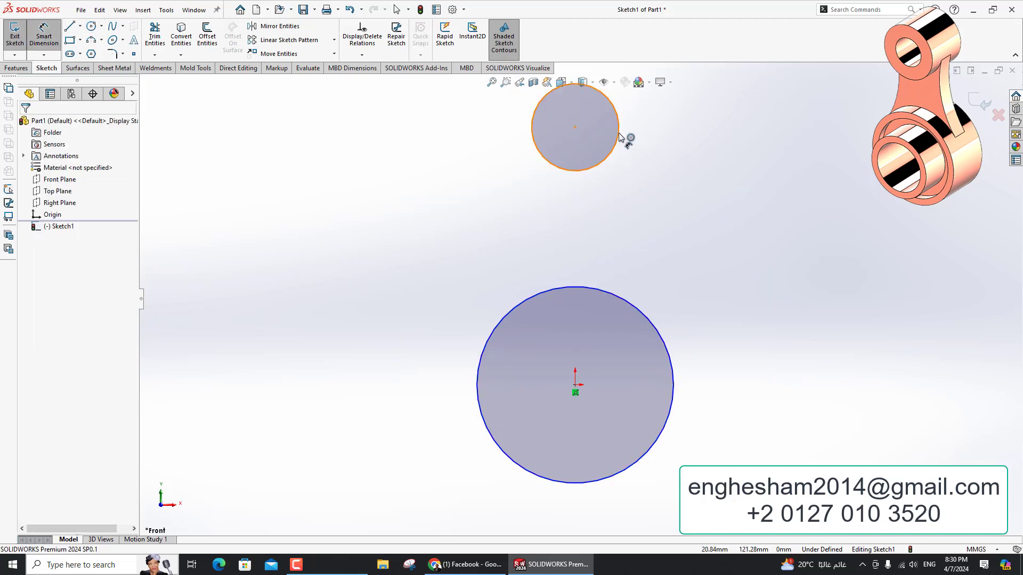
pyautogui.click(620, 138)
pyautogui.click(737, 136)
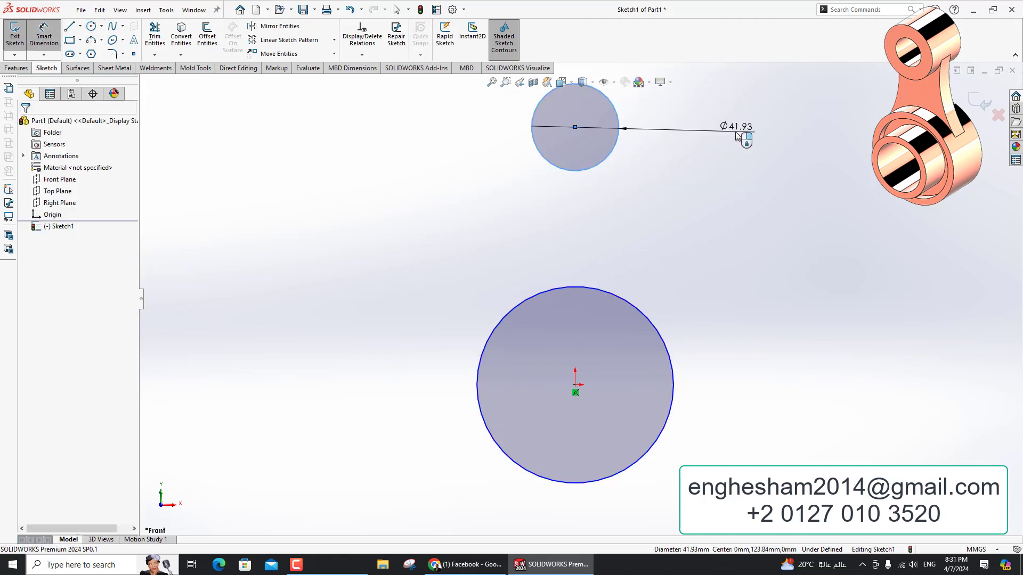
pyautogui.write('38')
pyautogui.press('Return')
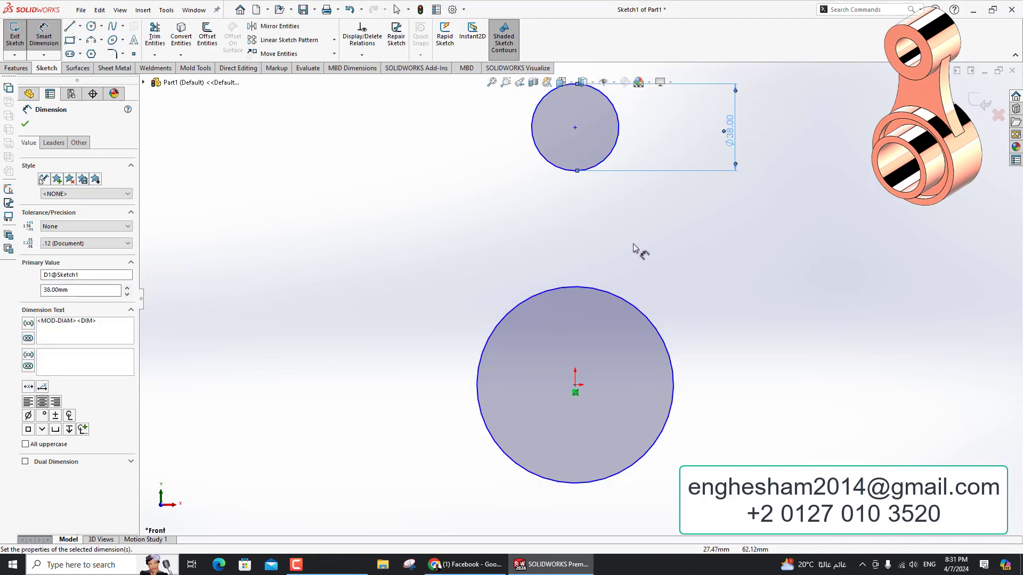
# - Dimension the large circle to Ø64
pyautogui.click(557, 291)
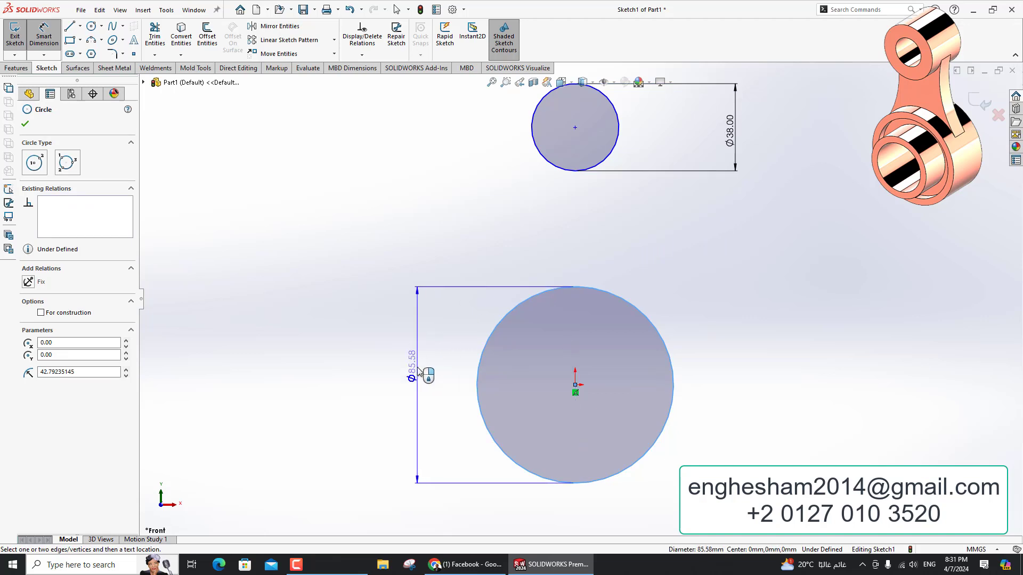
pyautogui.click(418, 371)
pyautogui.write('64')
pyautogui.press('Return')
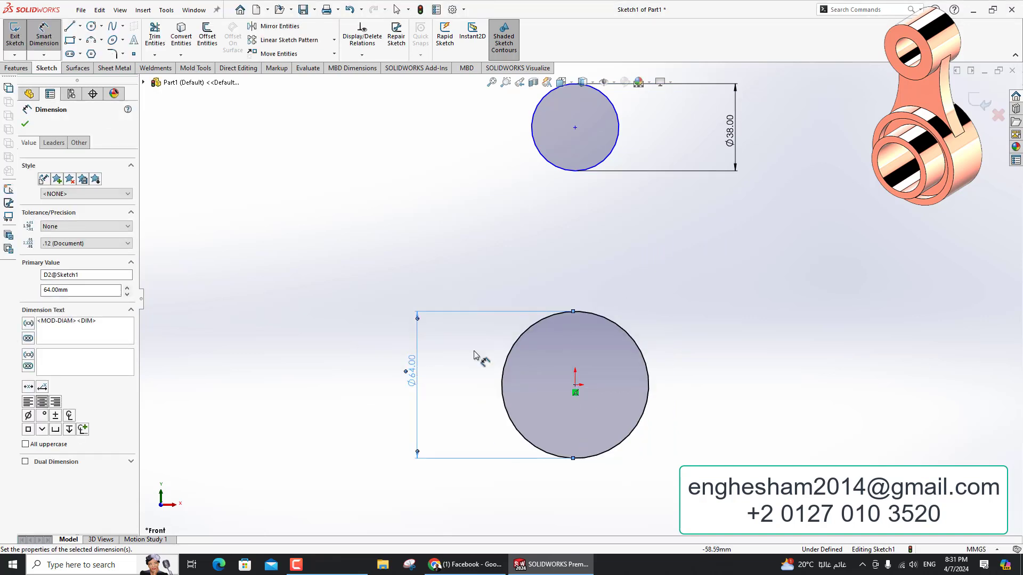
pyautogui.press('Escape')
pyautogui.click(575, 390)
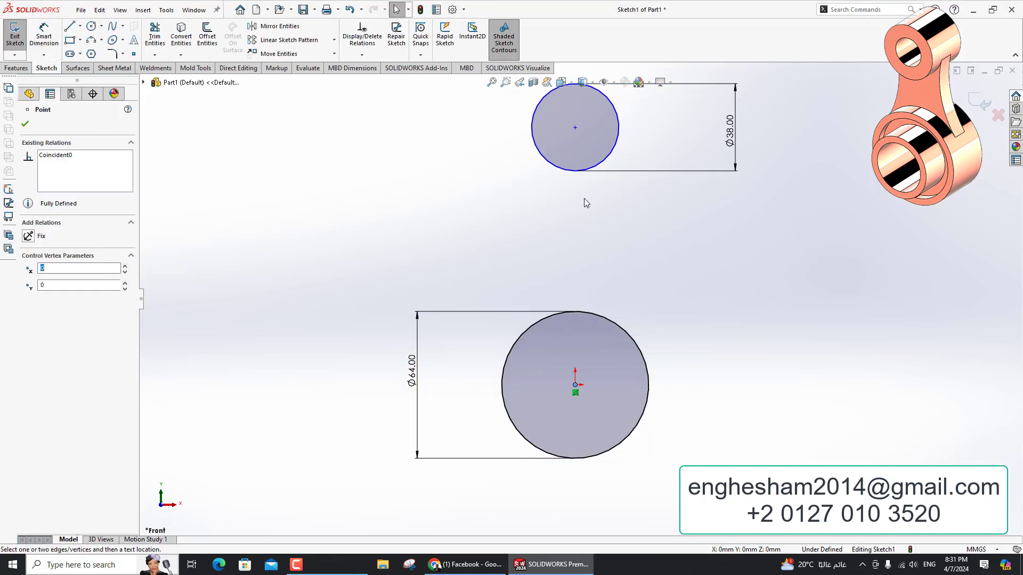
pyautogui.keyDown('ctrl'); pyautogui.click(575, 128); pyautogui.keyUp('ctrl')
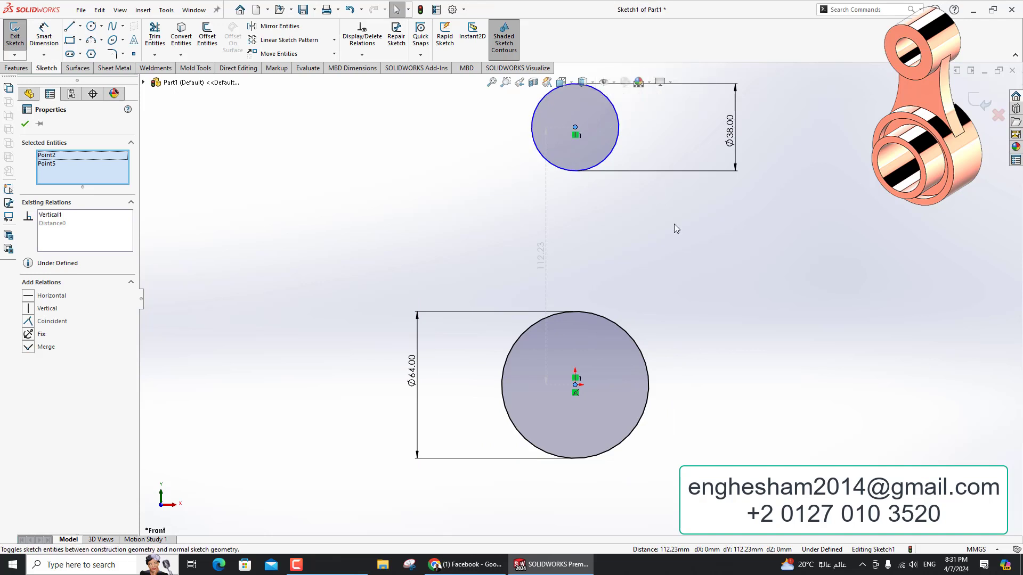
pyautogui.press('Escape')
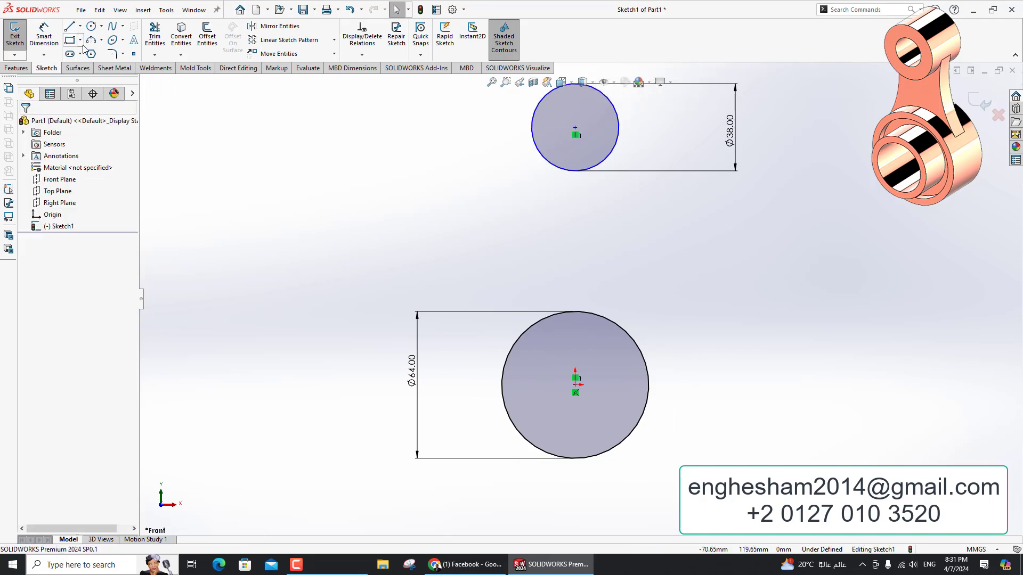
# - Set the distance between the two circle centres to 75 mm
pyautogui.click(43, 36)
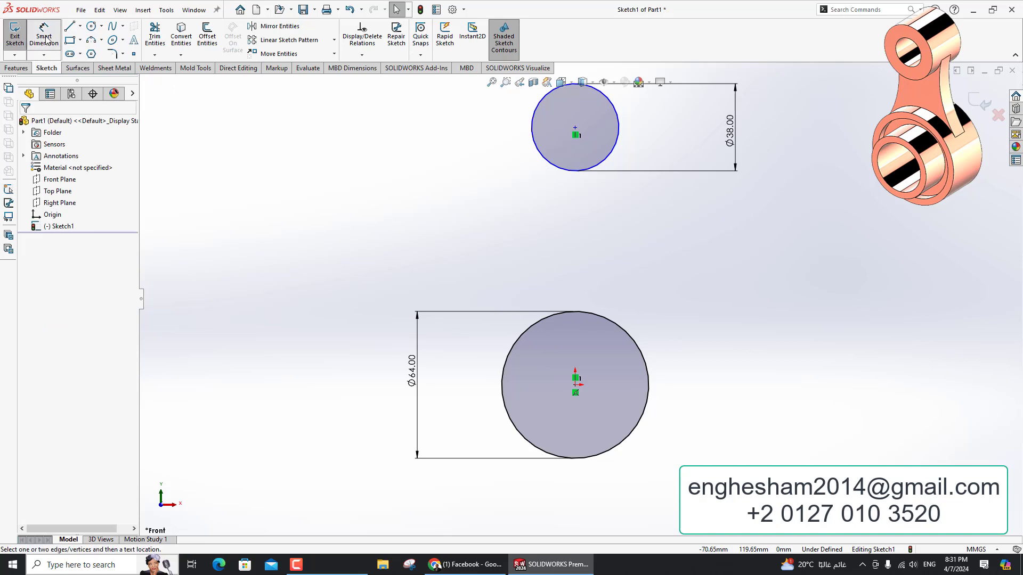
pyautogui.click(642, 356)
pyautogui.click(571, 168)
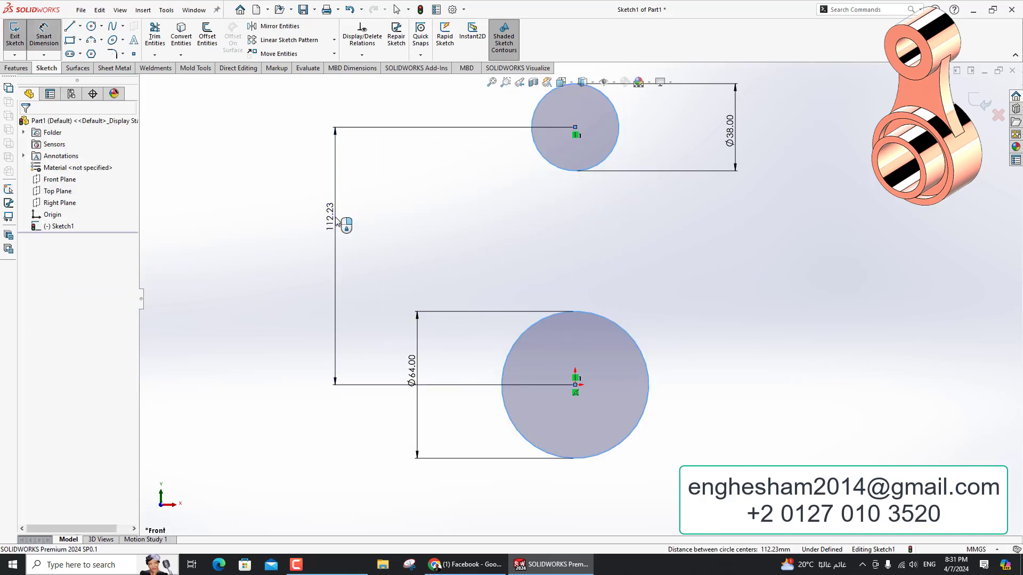
pyautogui.click(337, 221)
pyautogui.write('75')
pyautogui.press('Return')
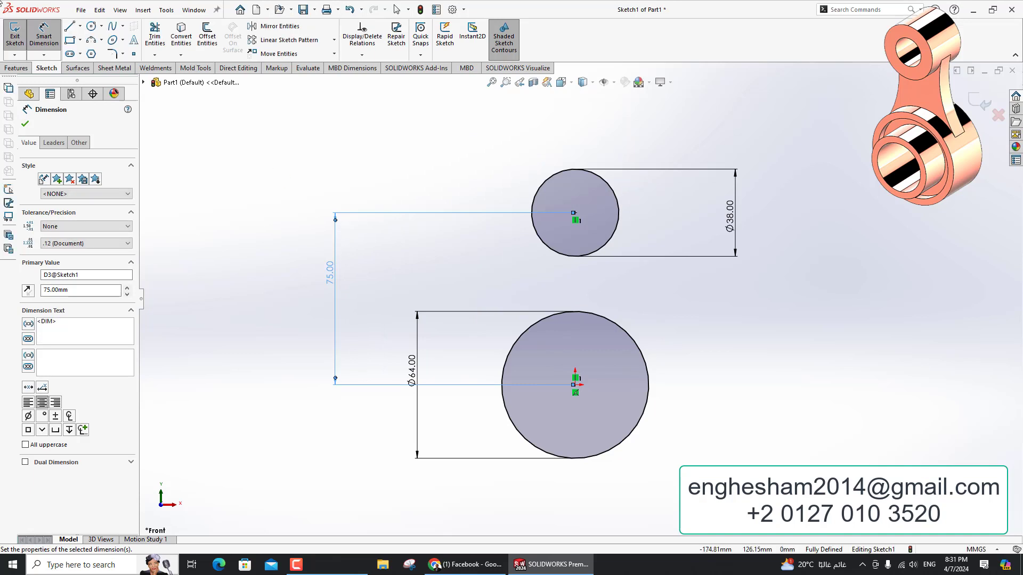
pyautogui.click(20, 68)
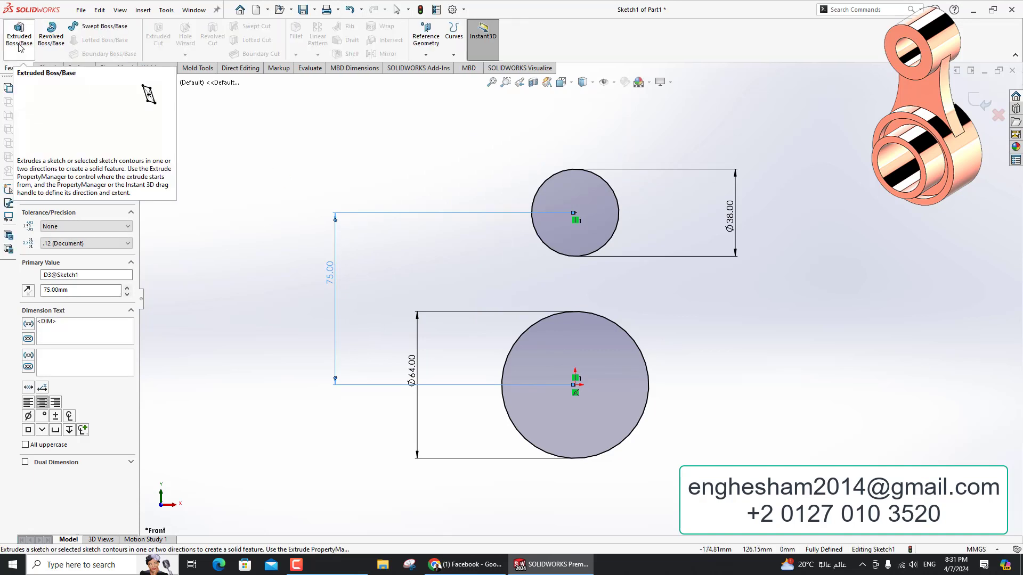
# - Extrude both circles 30 mm Mid Plane as Boss-Extrude1
pyautogui.click(19, 37)
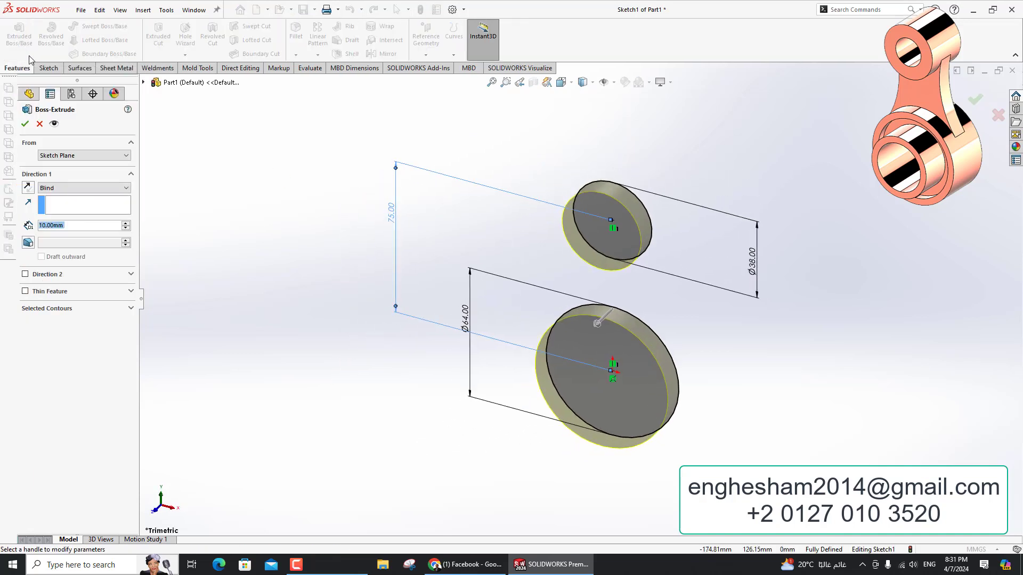
pyautogui.write('30')
pyautogui.press('Return')
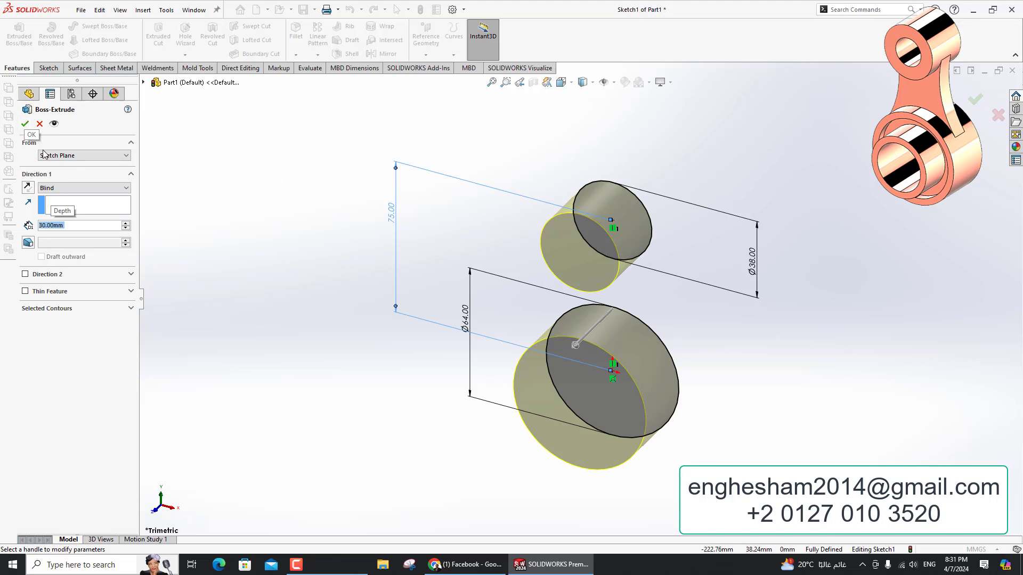
pyautogui.click(73, 188)
pyautogui.click(78, 234)
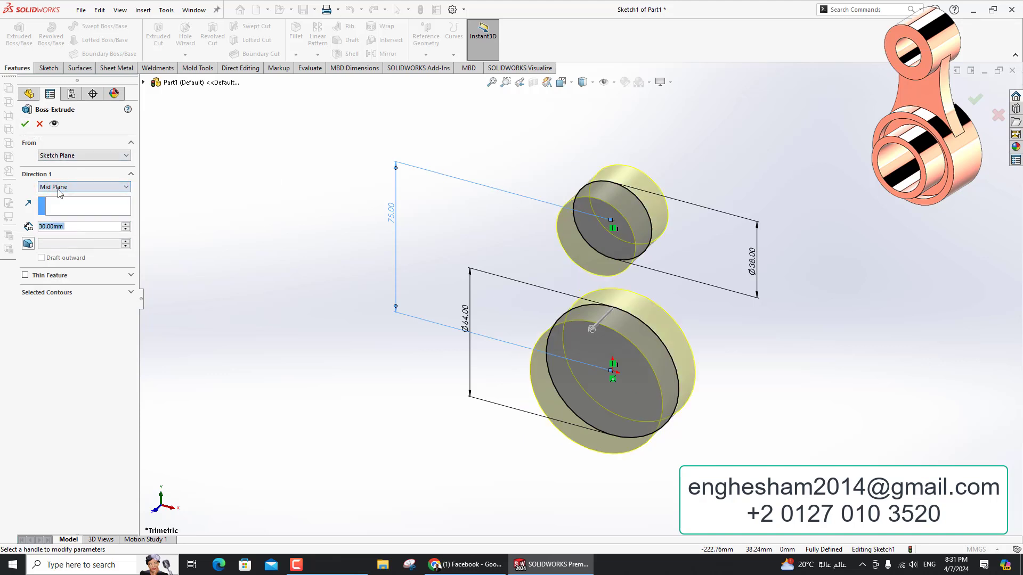
pyautogui.click(25, 123)
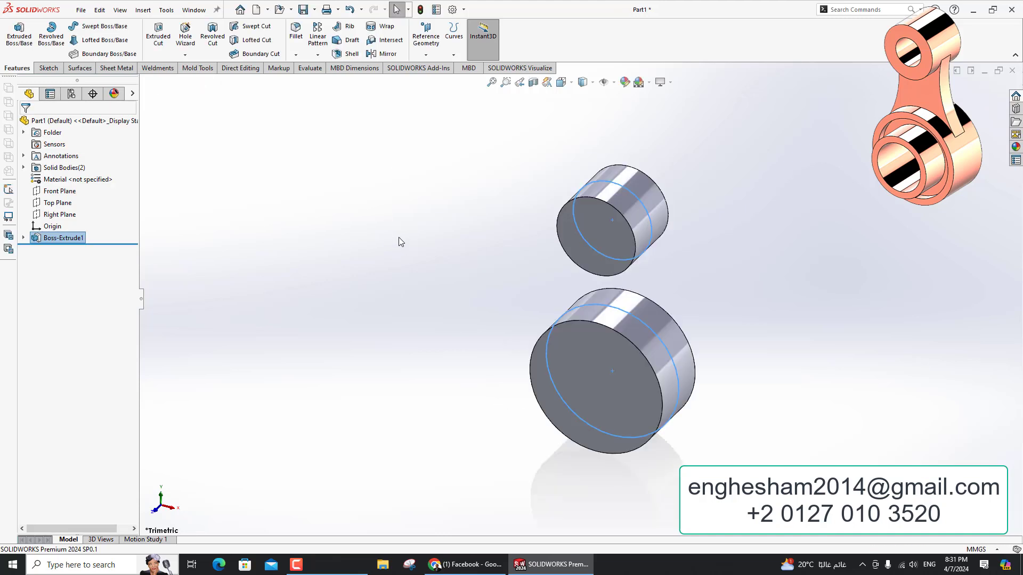
# - Sketch a circle centred on the small cylinder's front face
pyautogui.click(402, 284)
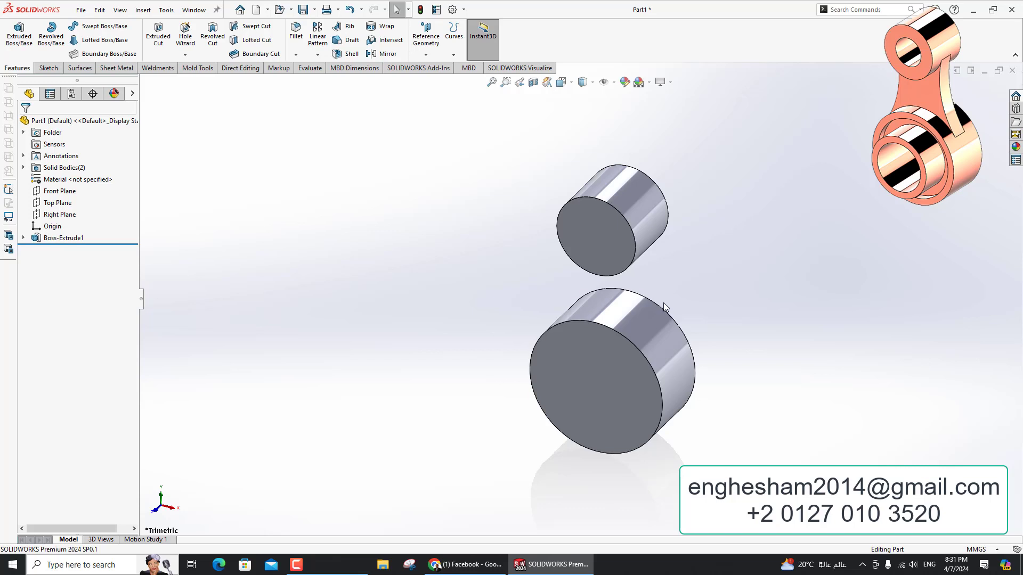
pyautogui.click(589, 236)
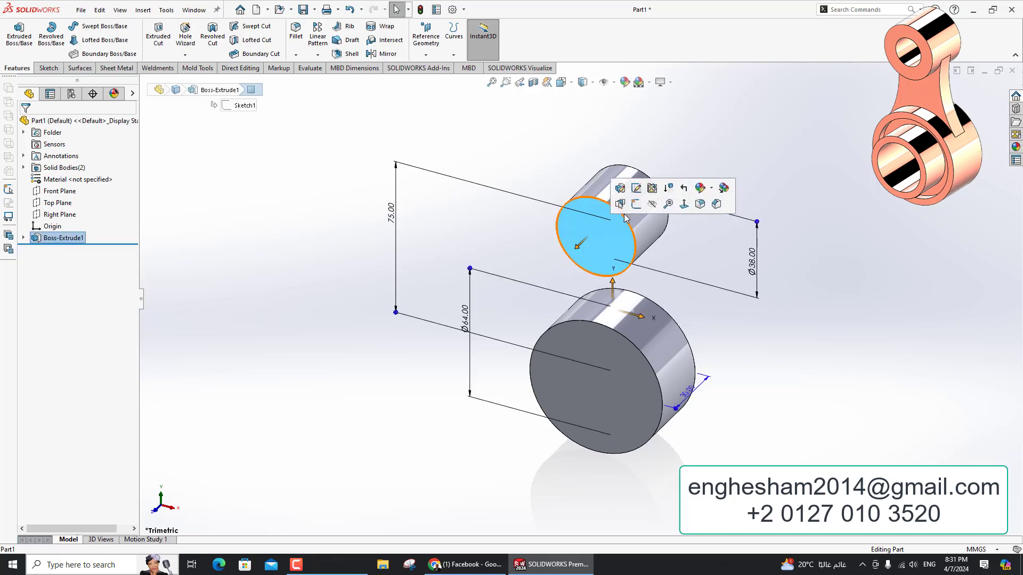
pyautogui.click(633, 206)
pyautogui.press('c')
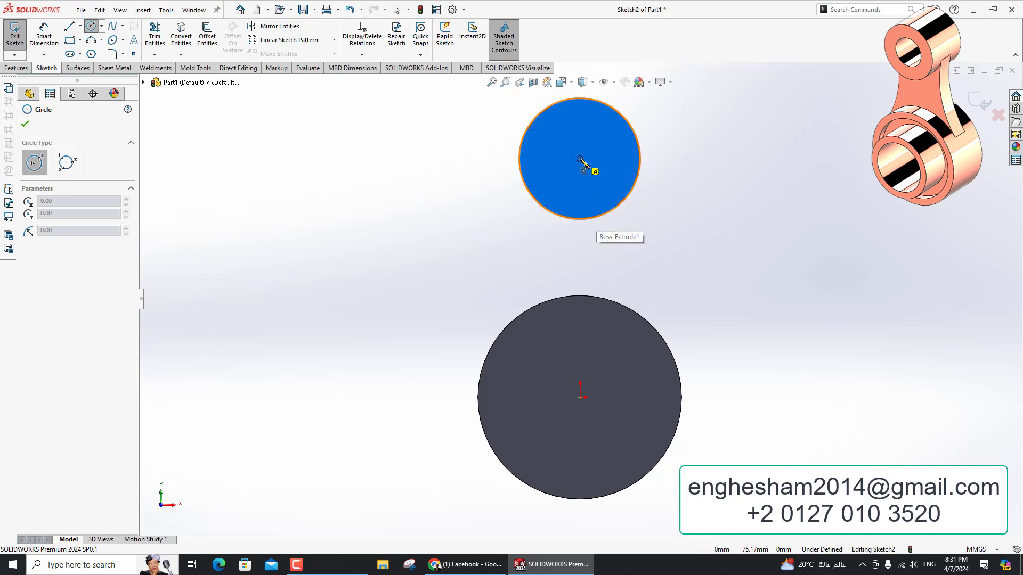
pyautogui.click(580, 158)
pyautogui.click(611, 170)
# - Dimension the circle Ø20 and cut it through the small cylinder as Cut-Extrude1
pyautogui.click(43, 36)
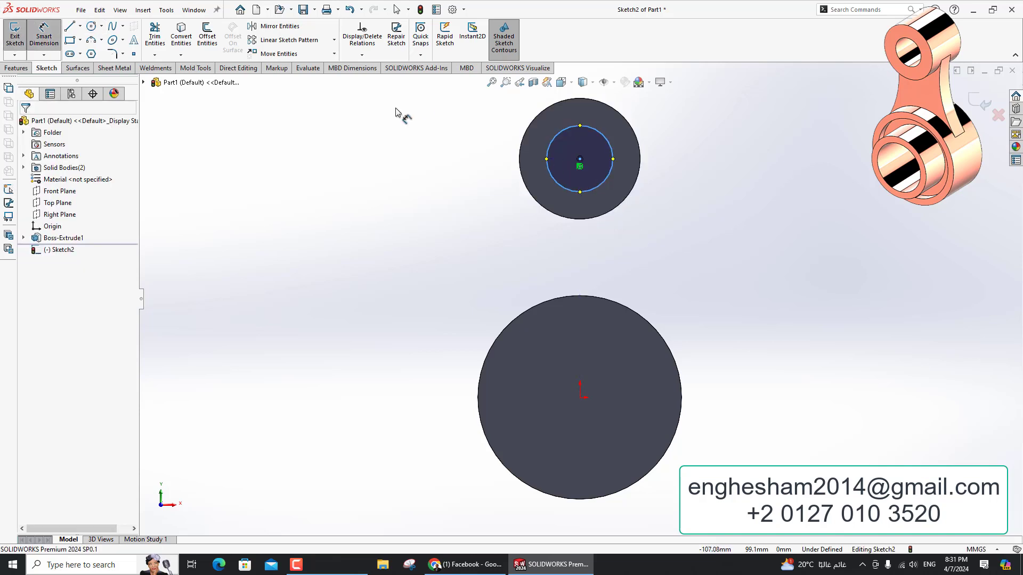
pyautogui.click(618, 168)
pyautogui.click(720, 168)
pyautogui.write('2')
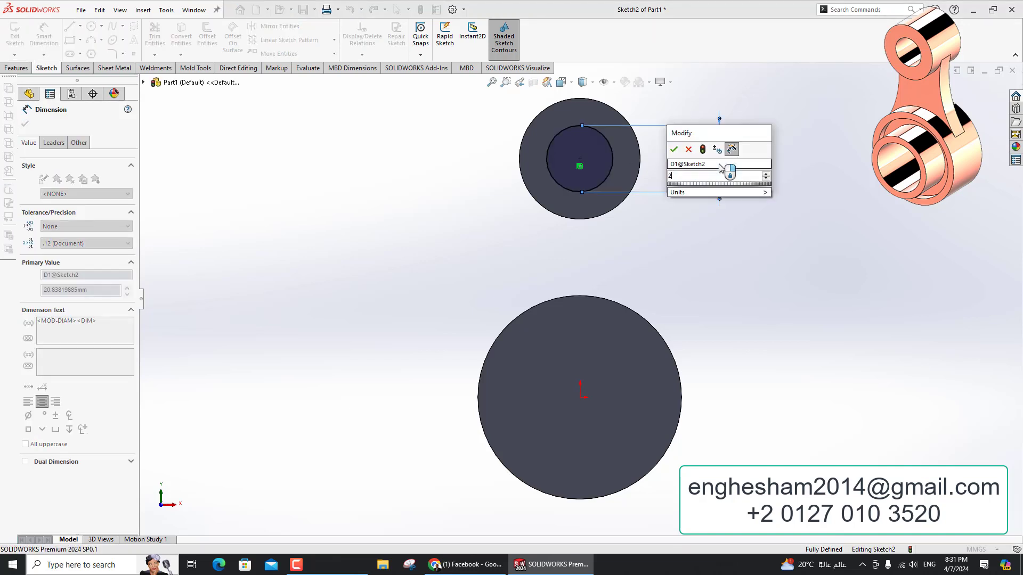
pyautogui.press('Return')
pyautogui.click(27, 68)
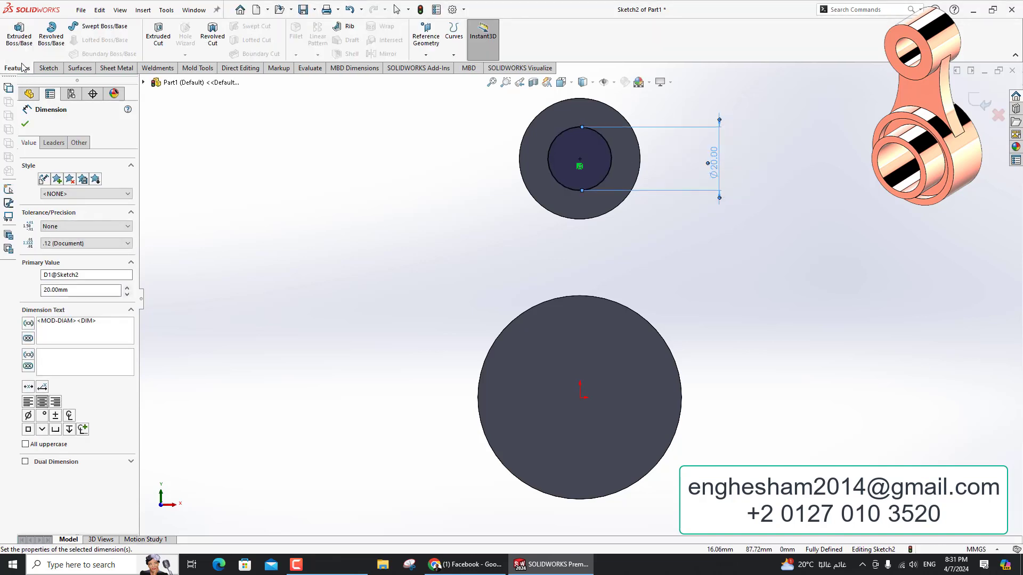
pyautogui.click(158, 35)
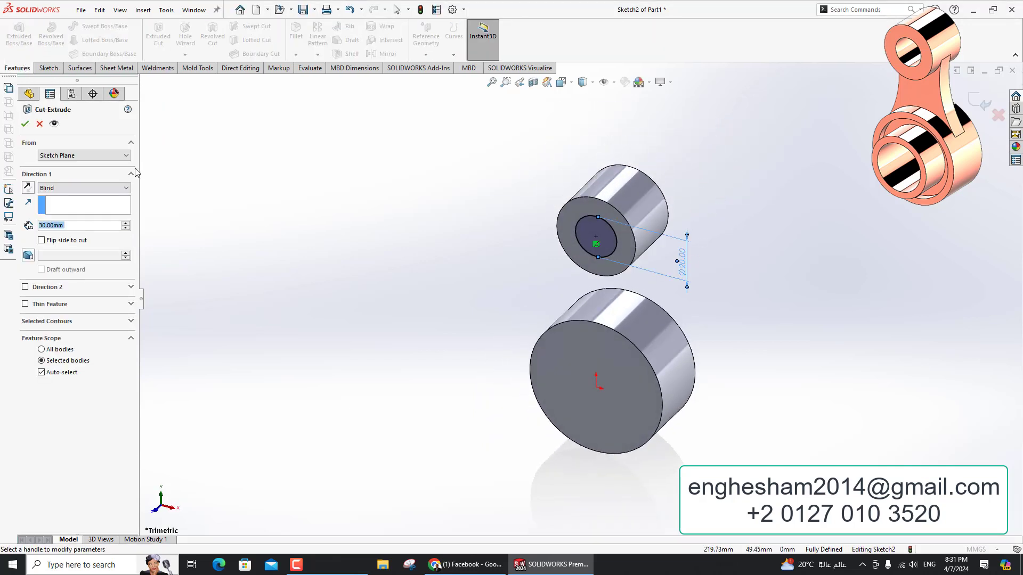
pyautogui.click(25, 124)
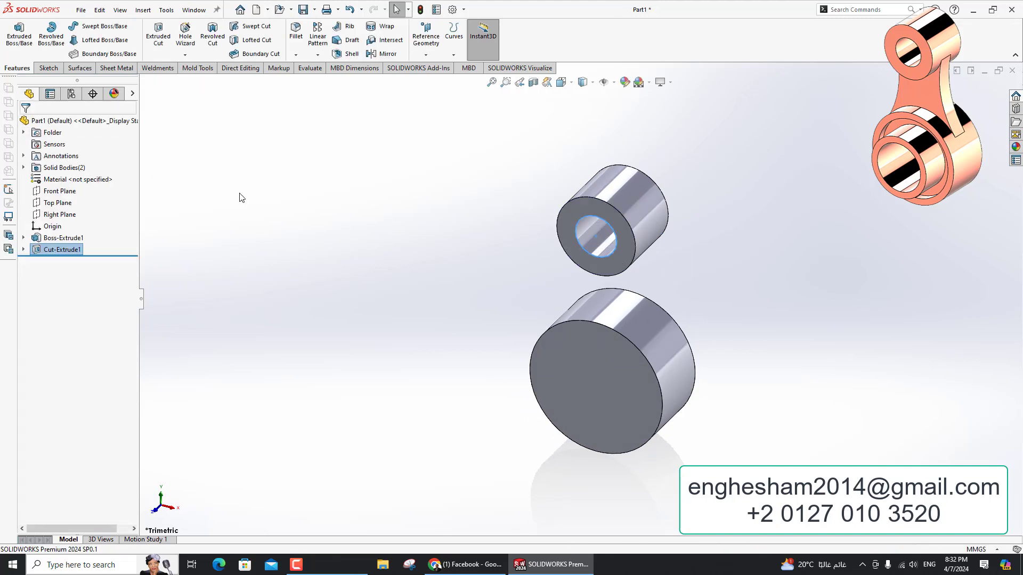
# - Sketch a Ø55 circle at the origin on the large cylinder's front face
pyautogui.click(351, 294)
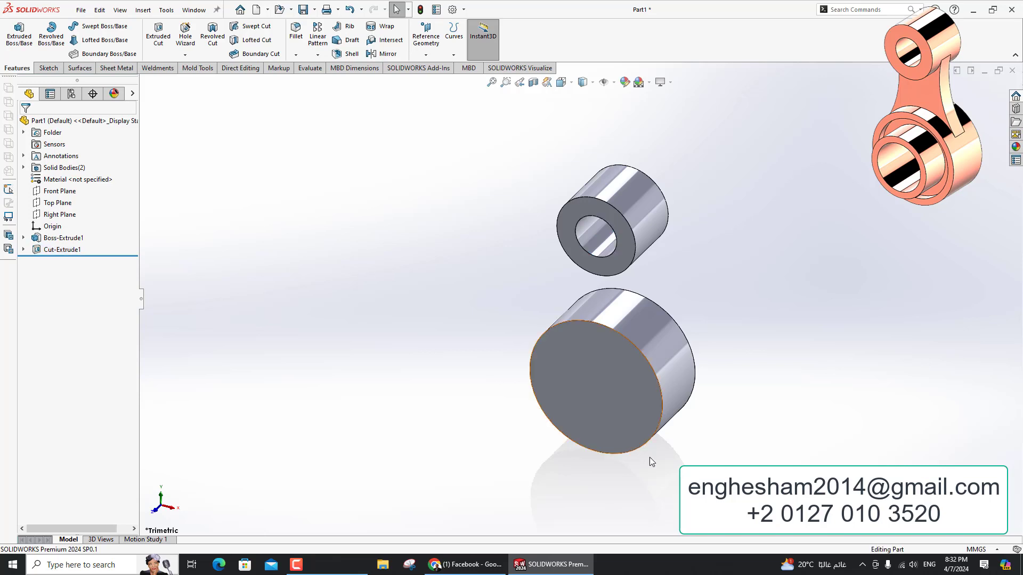
pyautogui.click(647, 417)
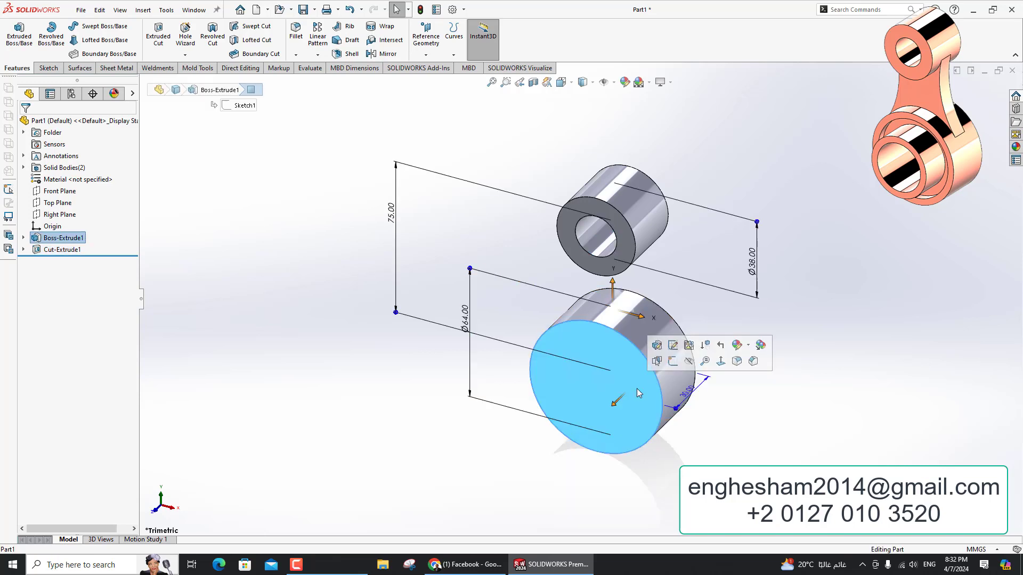
pyautogui.click(673, 362)
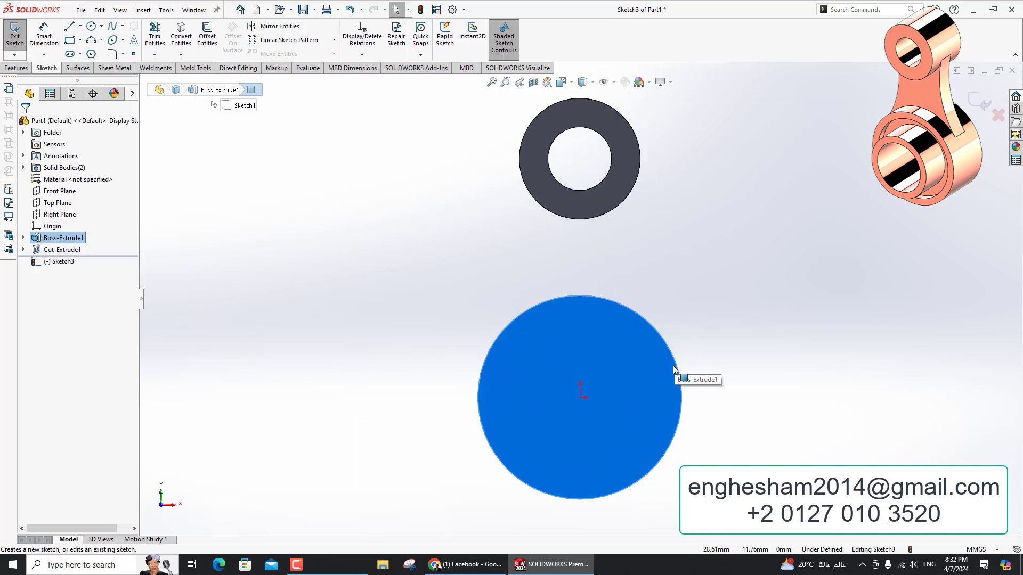
pyautogui.click(91, 27)
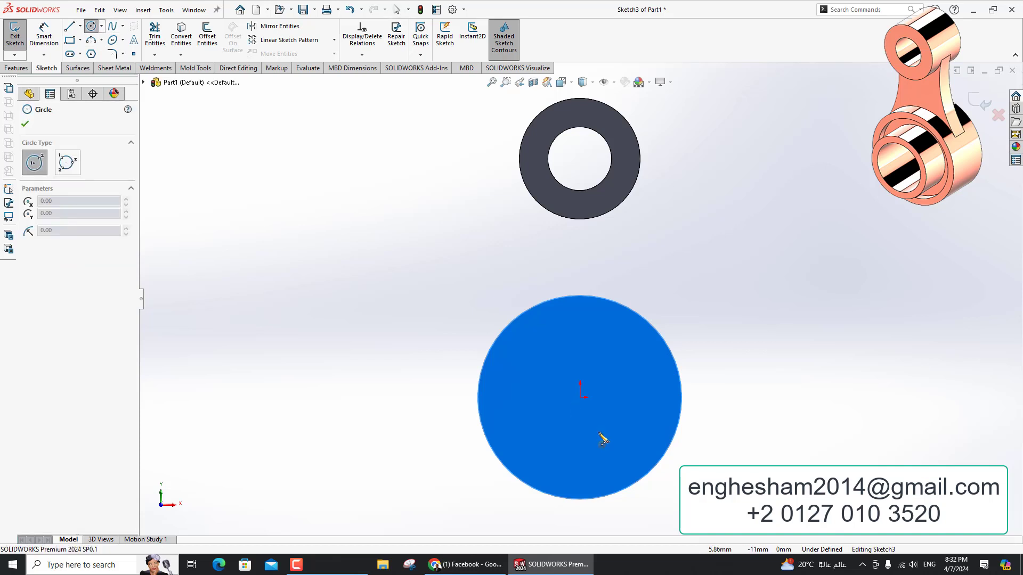
pyautogui.click(580, 397)
pyautogui.click(614, 328)
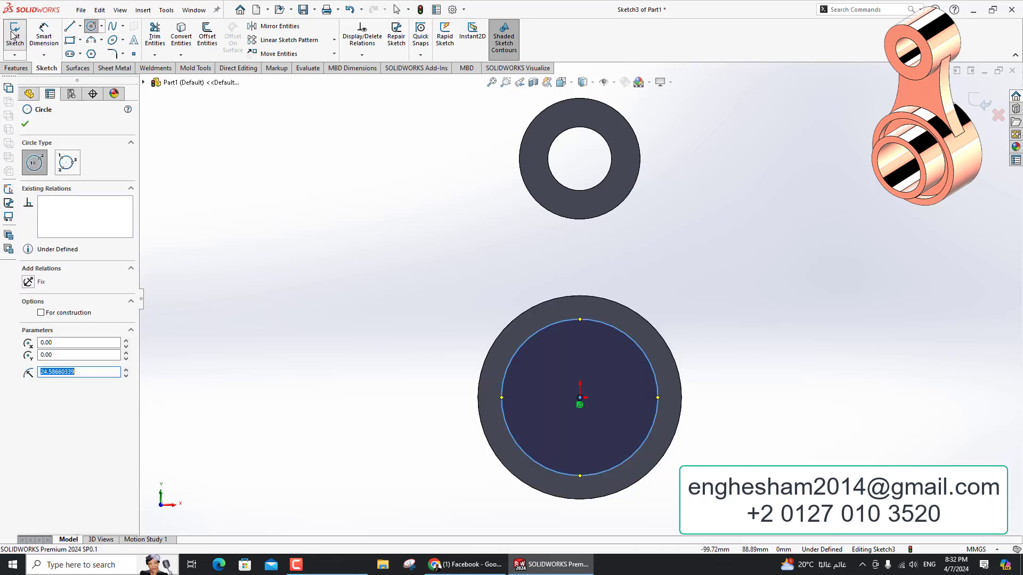
pyautogui.press('Escape')
pyautogui.click(659, 360)
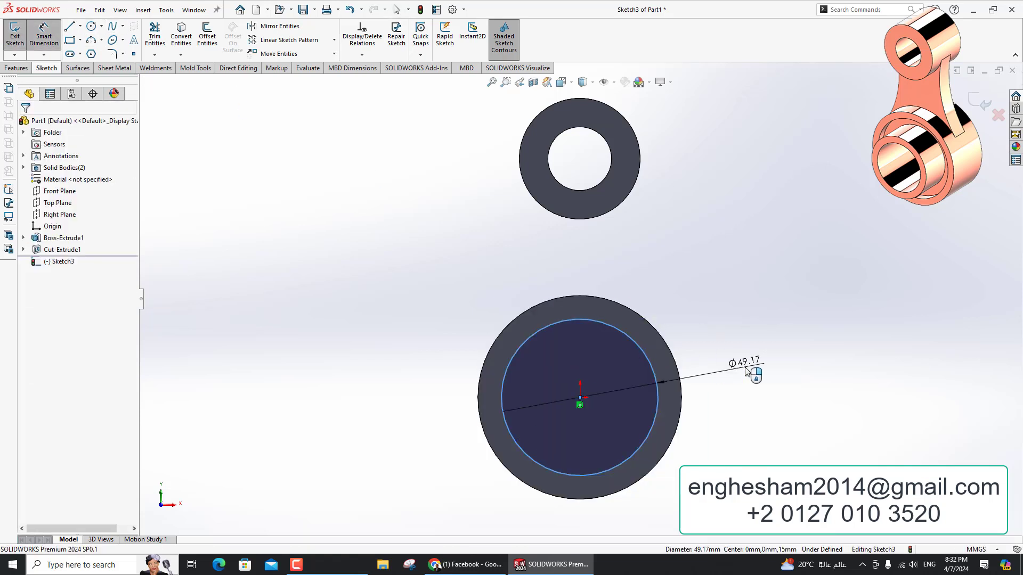
pyautogui.click(751, 373)
pyautogui.write('55')
pyautogui.press('Return')
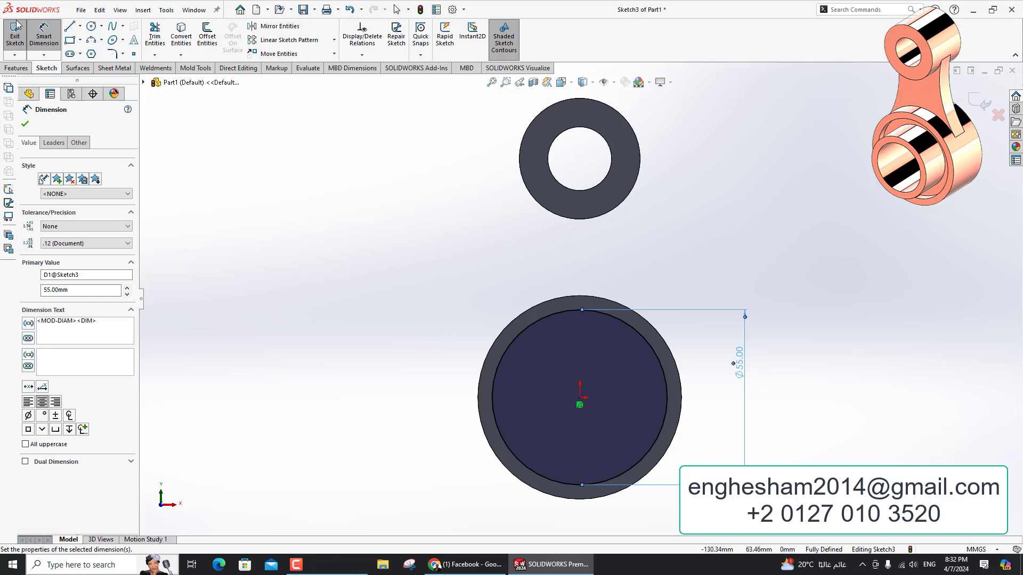
# - Add a concentric inner circle dimensioned Ø43
pyautogui.press('c')
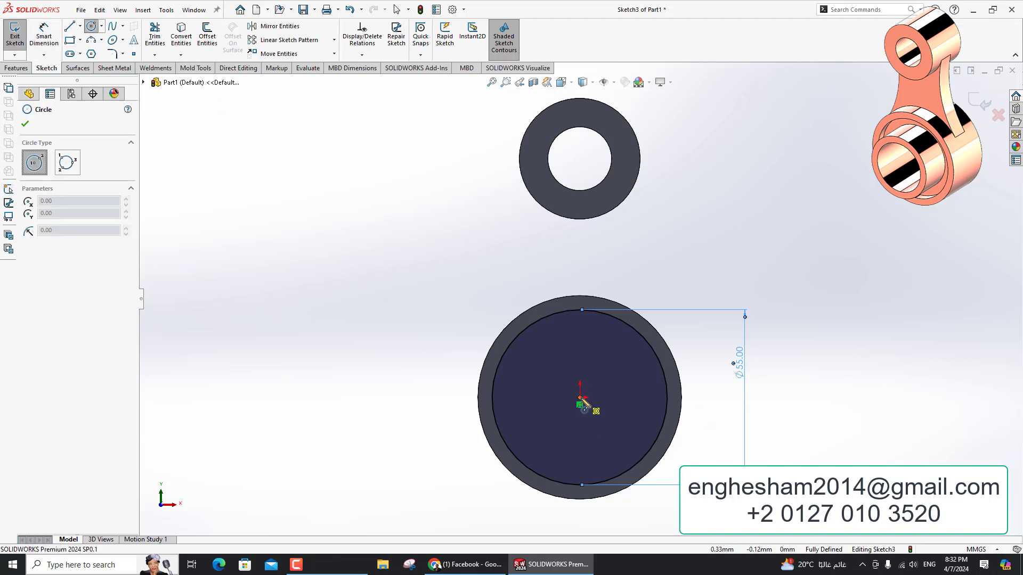
pyautogui.click(580, 398)
pyautogui.click(629, 362)
pyautogui.press('d')
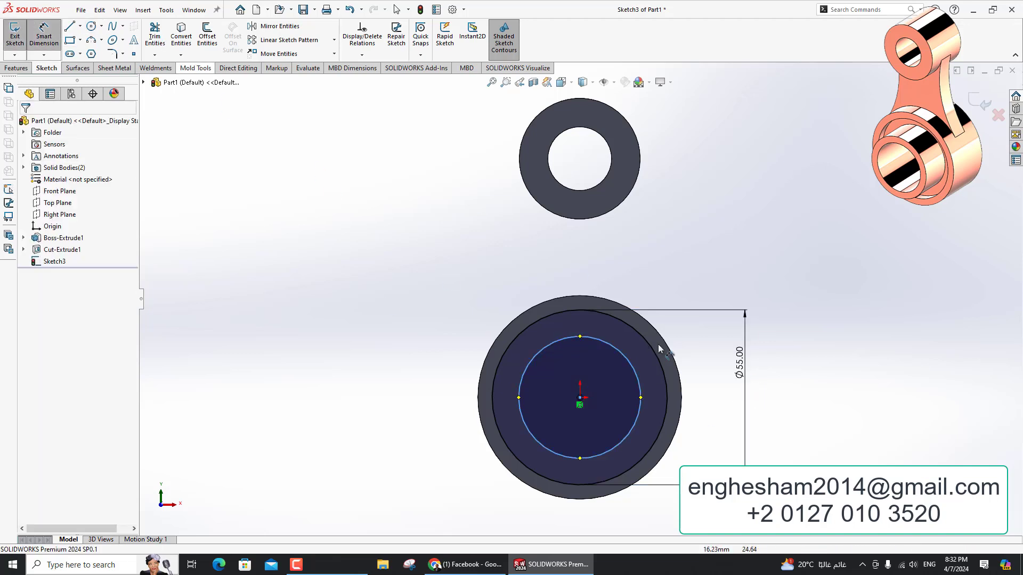
pyautogui.click(640, 380)
pyautogui.click(709, 384)
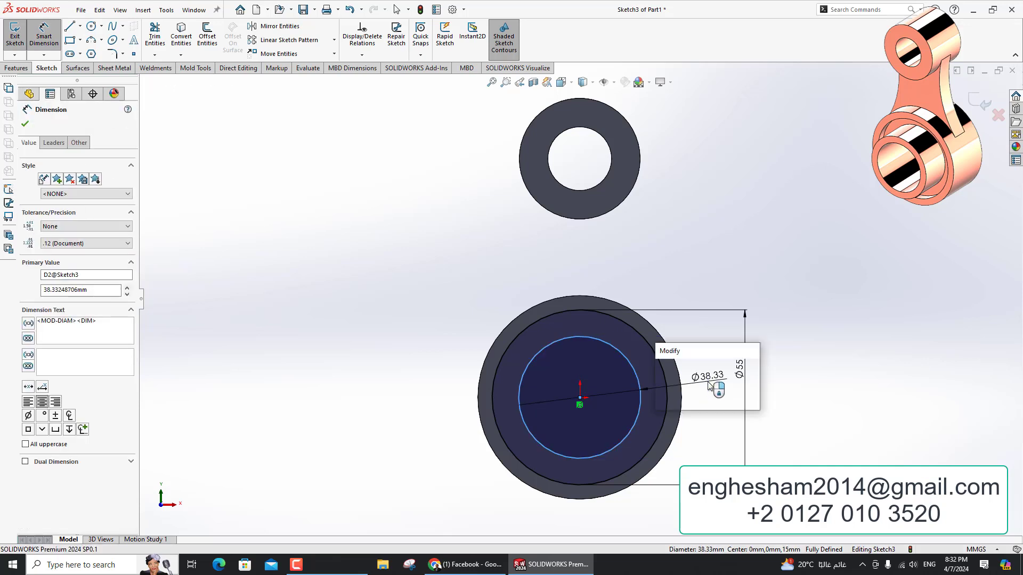
pyautogui.write('43')
pyautogui.press('Return')
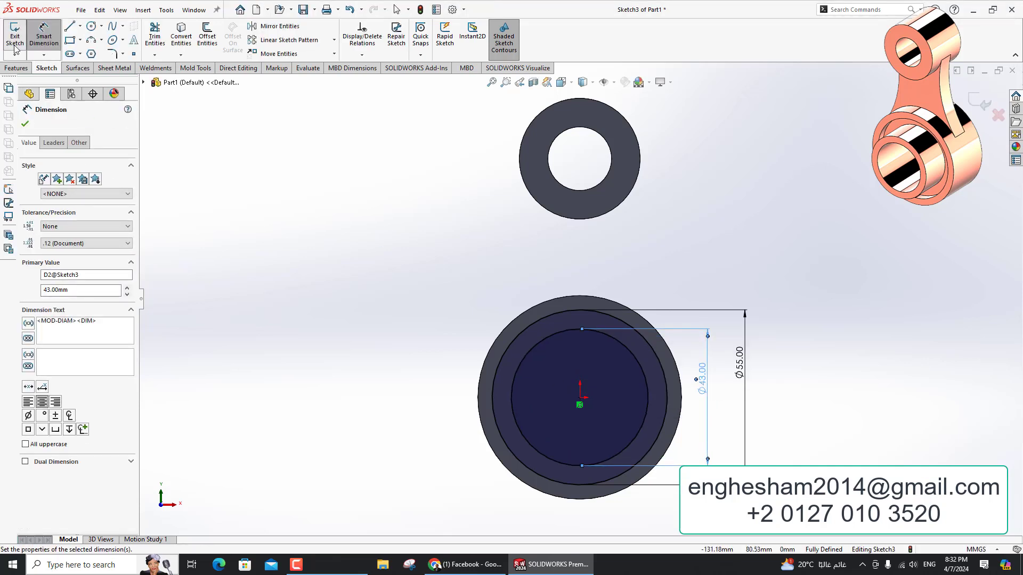
# - Cut the ring between the circles 5 mm deep as Cut-Extrude2
pyautogui.click(15, 49)
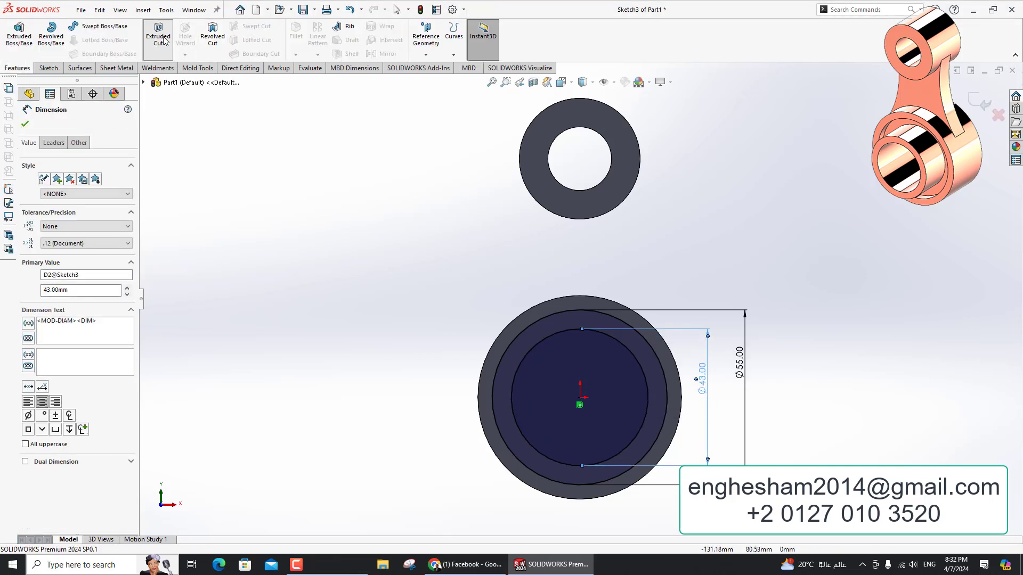
pyautogui.click(159, 36)
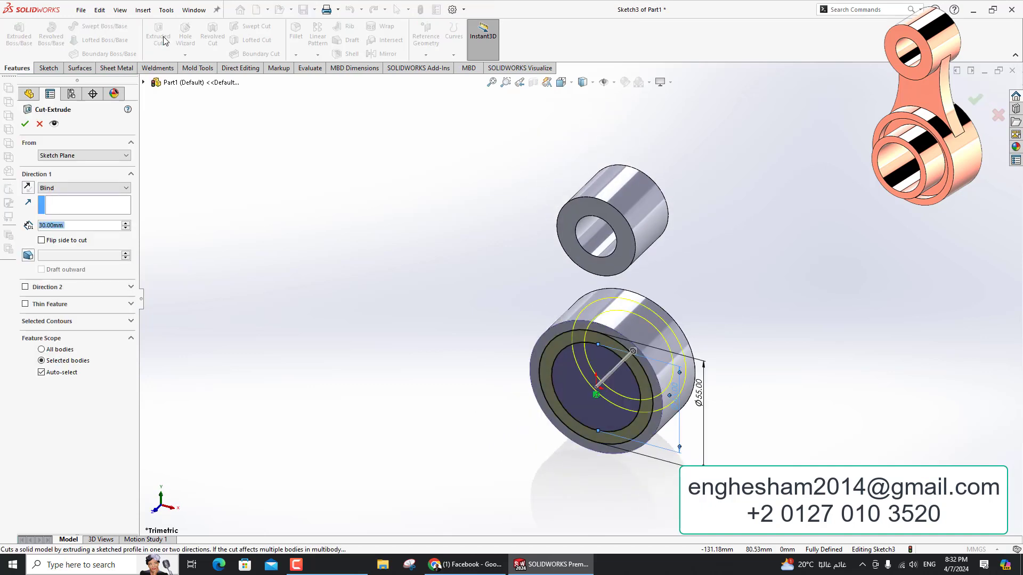
pyautogui.write('5')
pyautogui.press('Return')
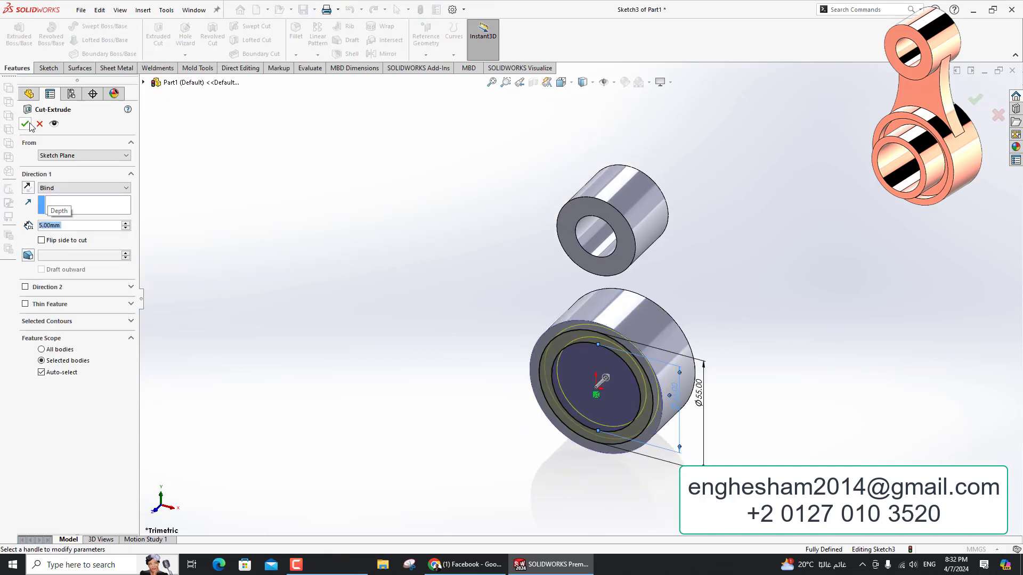
pyautogui.click(30, 124)
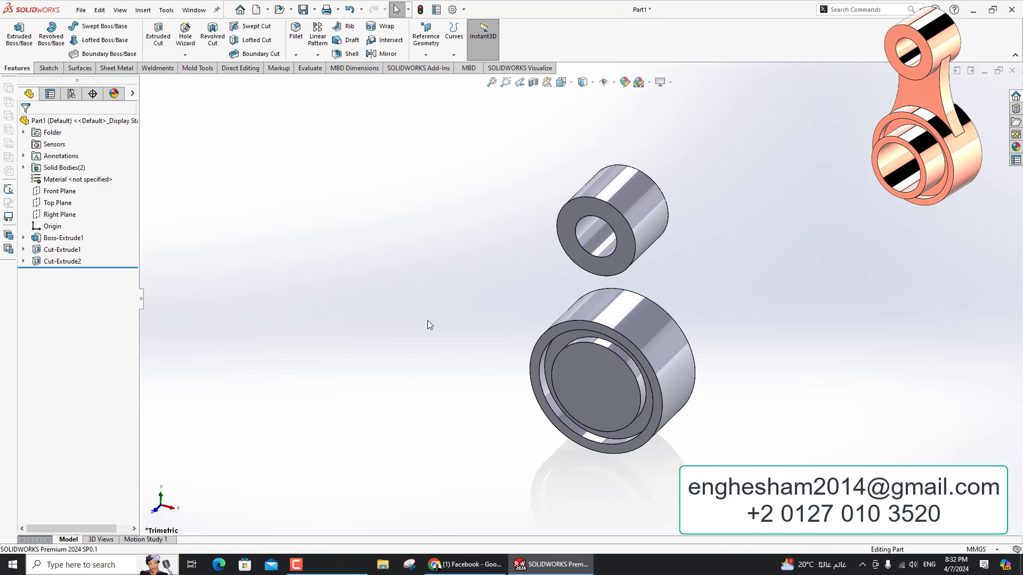
# - Convert the central disc's edge into a sketch and extrude it 15 mm Blind as Boss-Extrude2
pyautogui.click(602, 401)
pyautogui.click(646, 354)
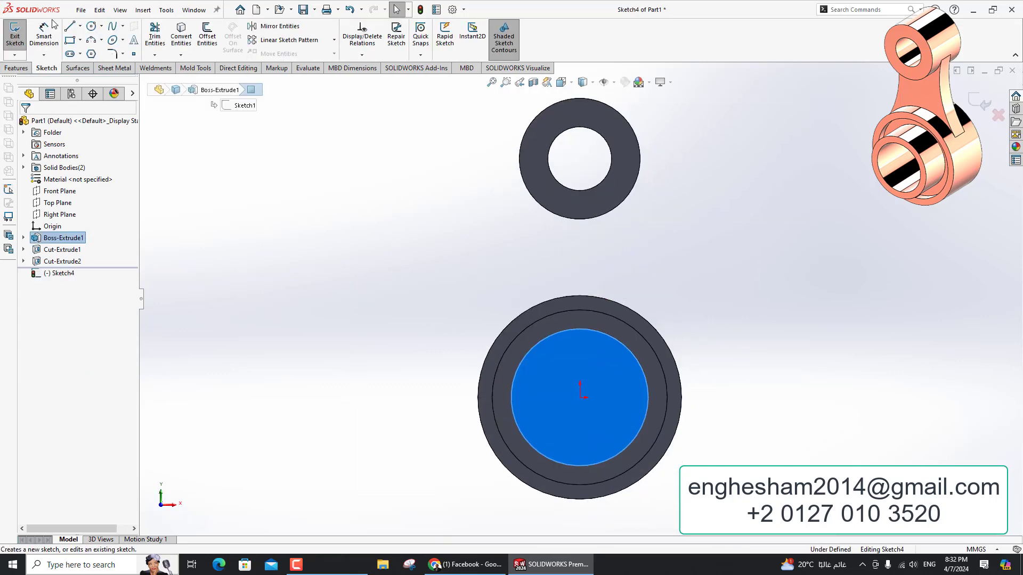
pyautogui.click(181, 38)
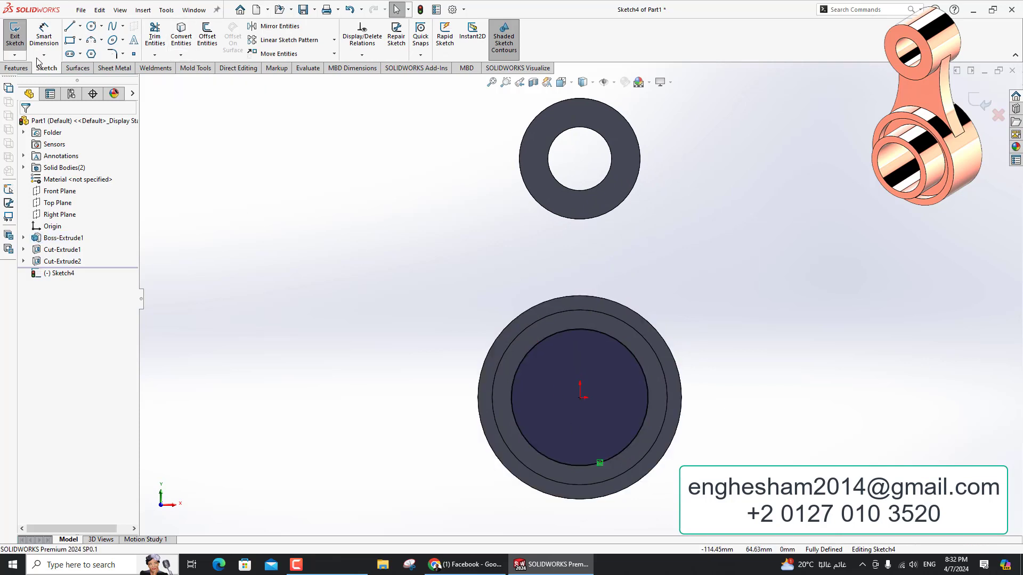
pyautogui.click(10, 69)
pyautogui.click(14, 38)
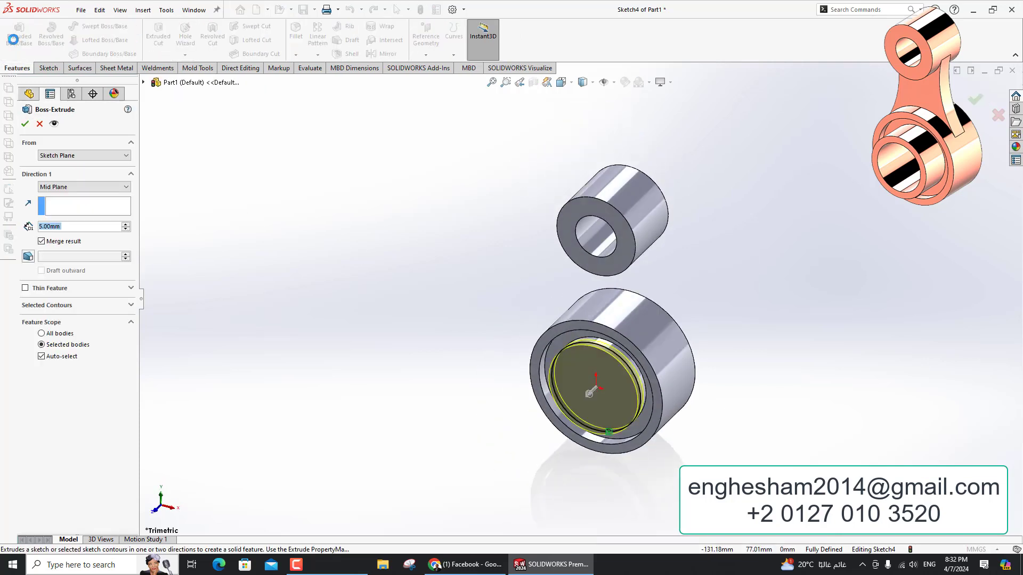
pyautogui.write('15')
pyautogui.press('Return')
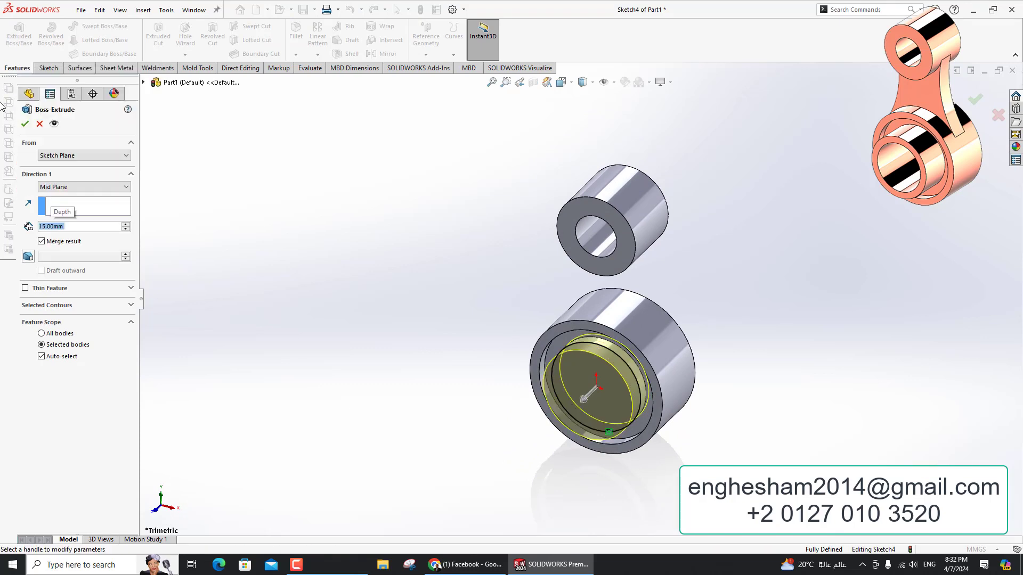
pyautogui.click(67, 187)
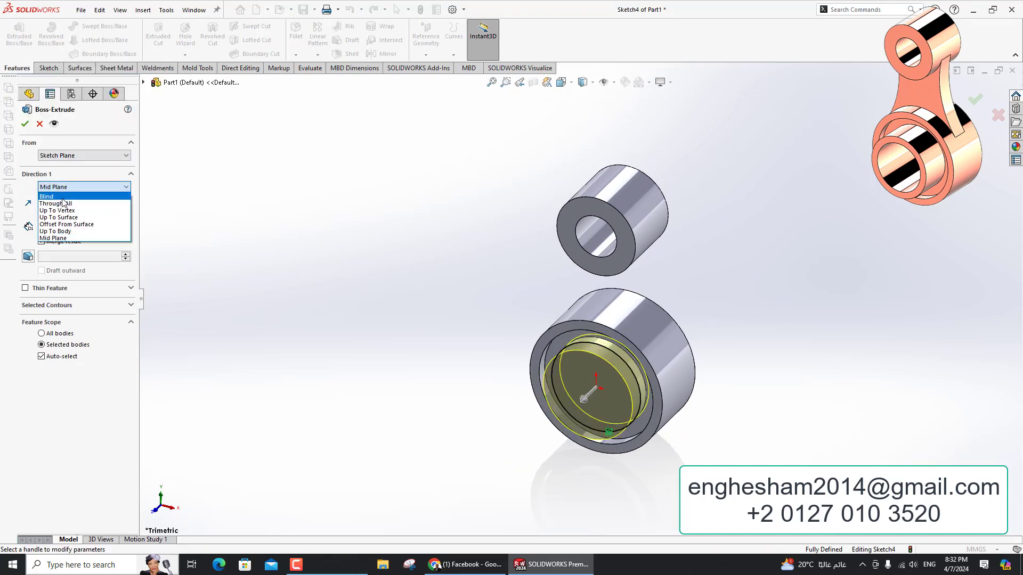
pyautogui.click(63, 195)
pyautogui.click(24, 125)
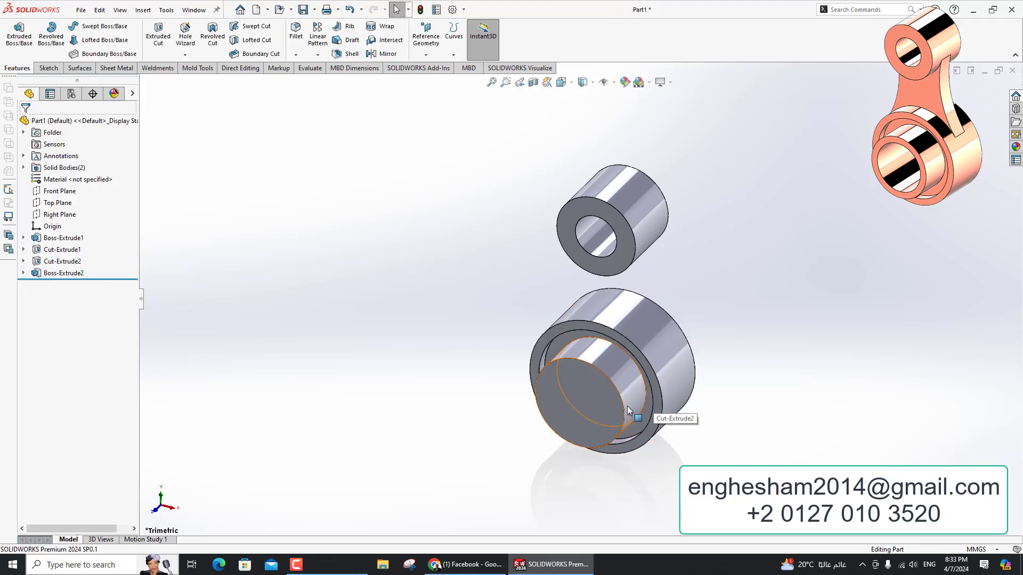
pyautogui.click(595, 405)
# - Sketch a Ø34 circle at the origin on the boss's end face
pyautogui.click(643, 373)
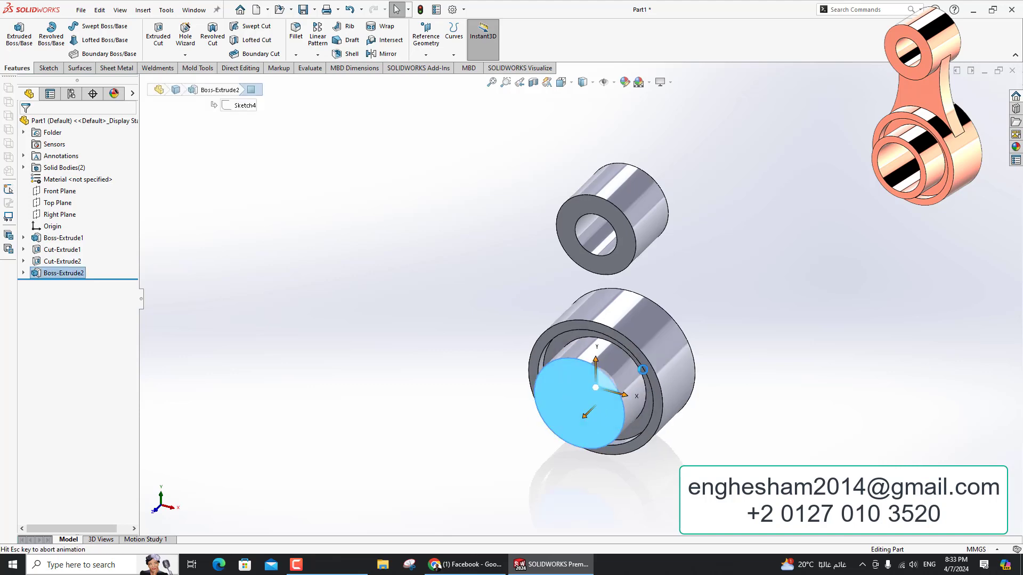
pyautogui.click(91, 26)
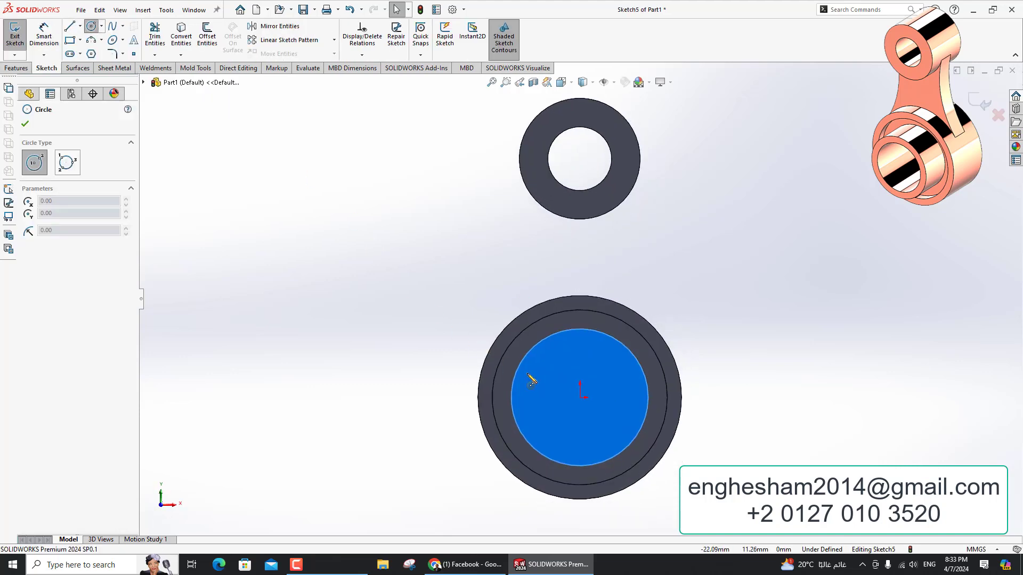
pyautogui.click(580, 397)
pyautogui.click(600, 352)
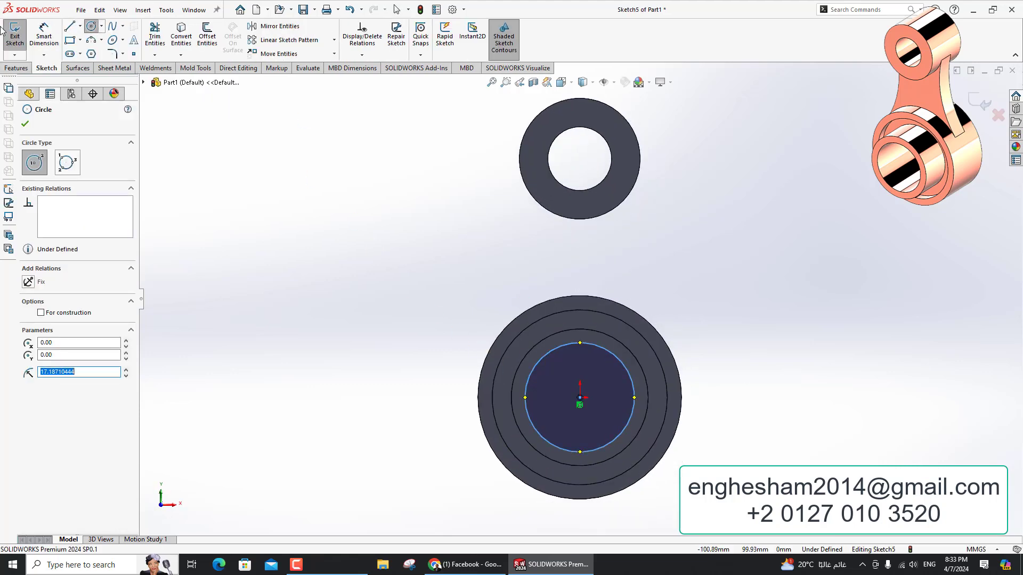
pyautogui.click(617, 367)
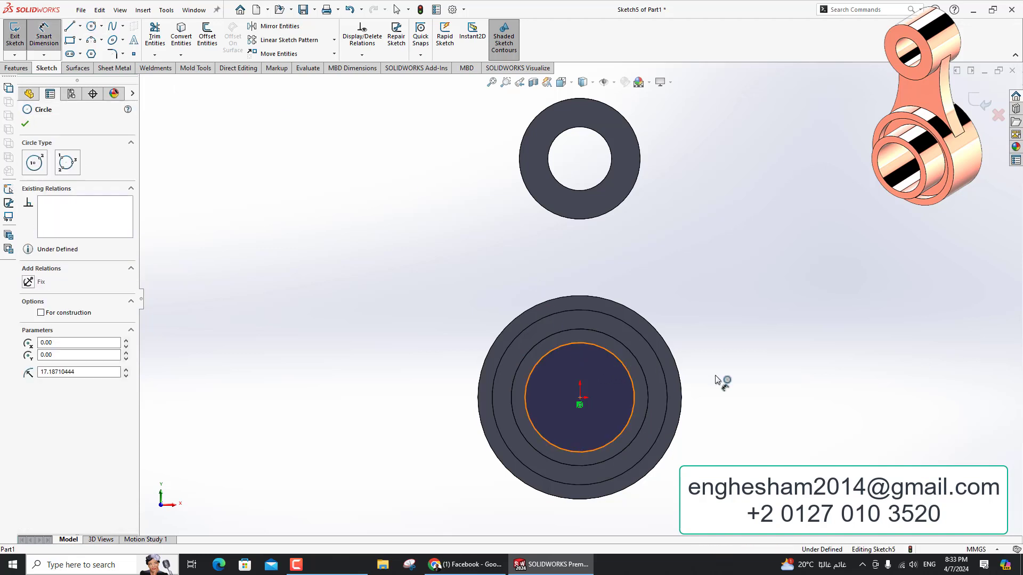
pyautogui.click(739, 387)
pyautogui.write('34')
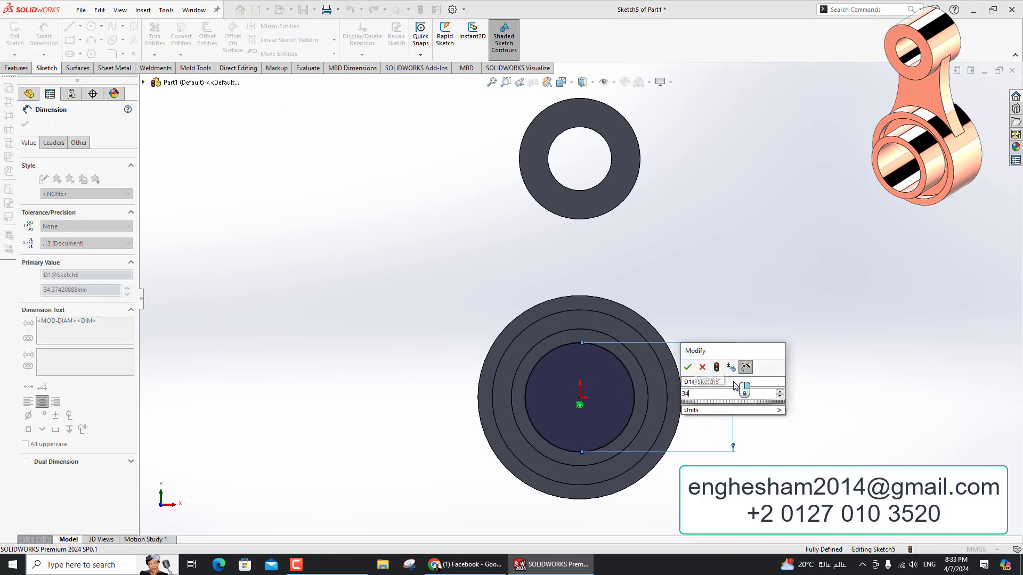
pyautogui.press('Return')
# - Cut the Ø34 circle into the boss as Cut-Extrude3
pyautogui.click(16, 68)
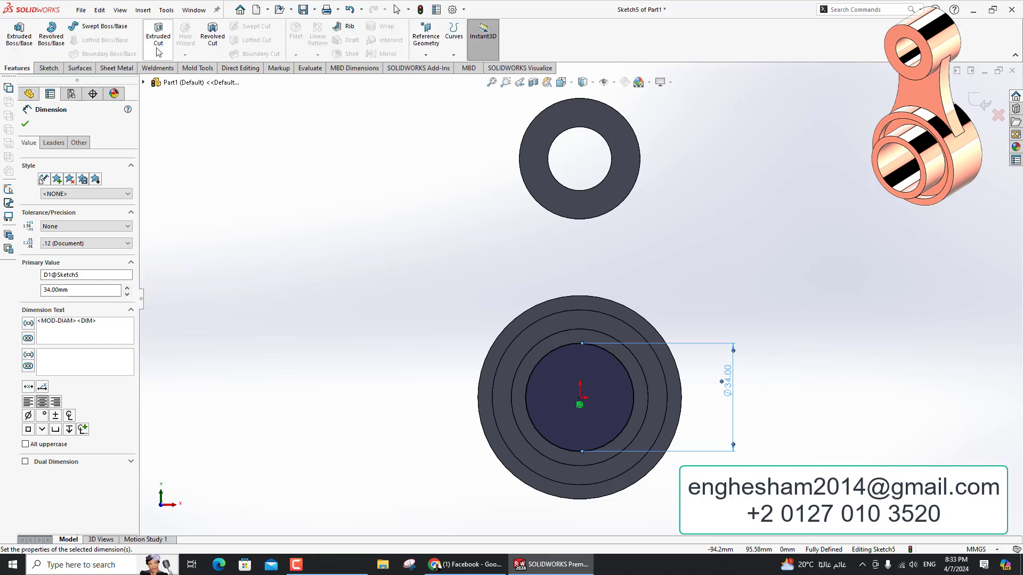
pyautogui.click(159, 34)
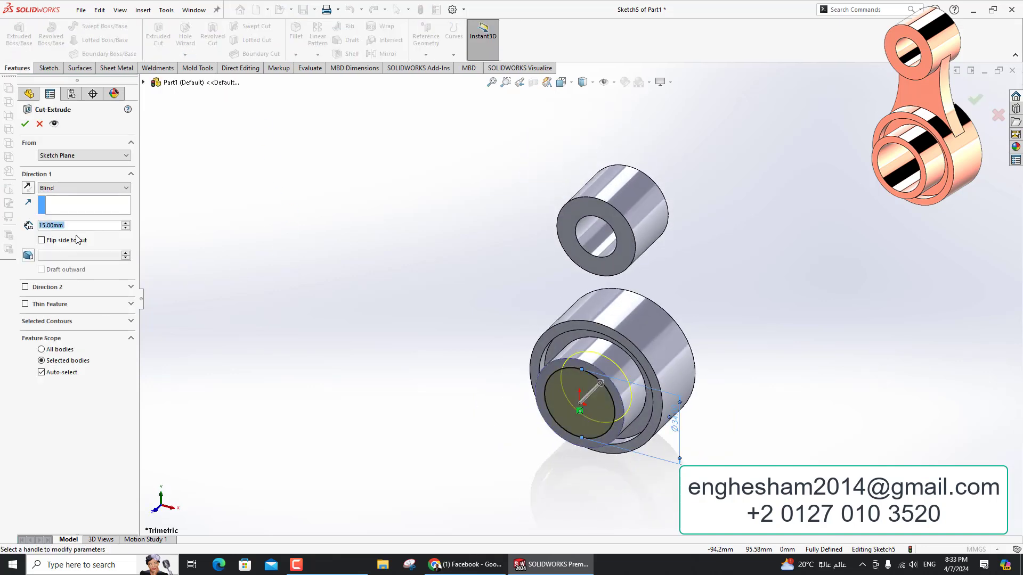
pyautogui.scroll(8, 73, 226)
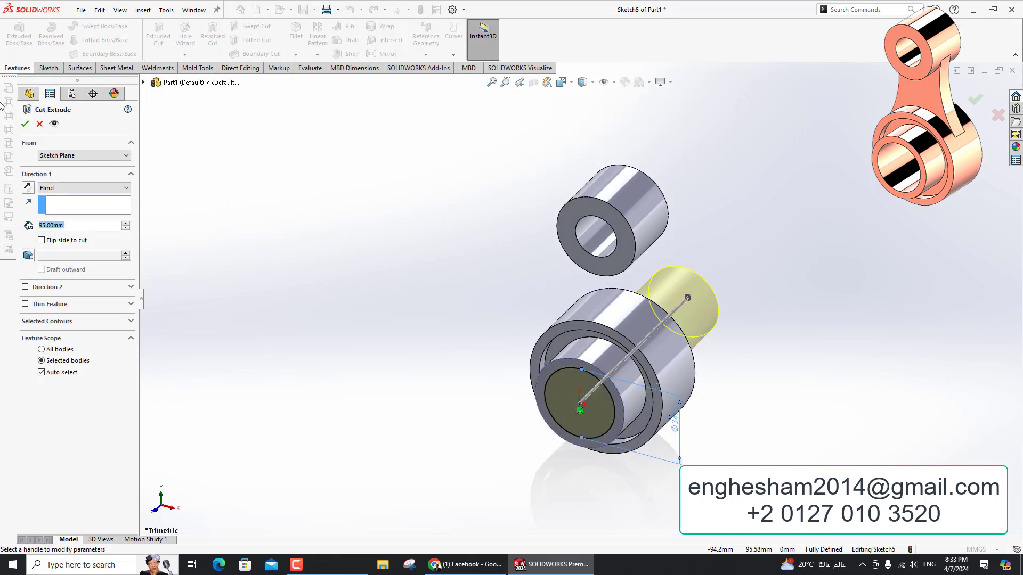
pyautogui.click(24, 125)
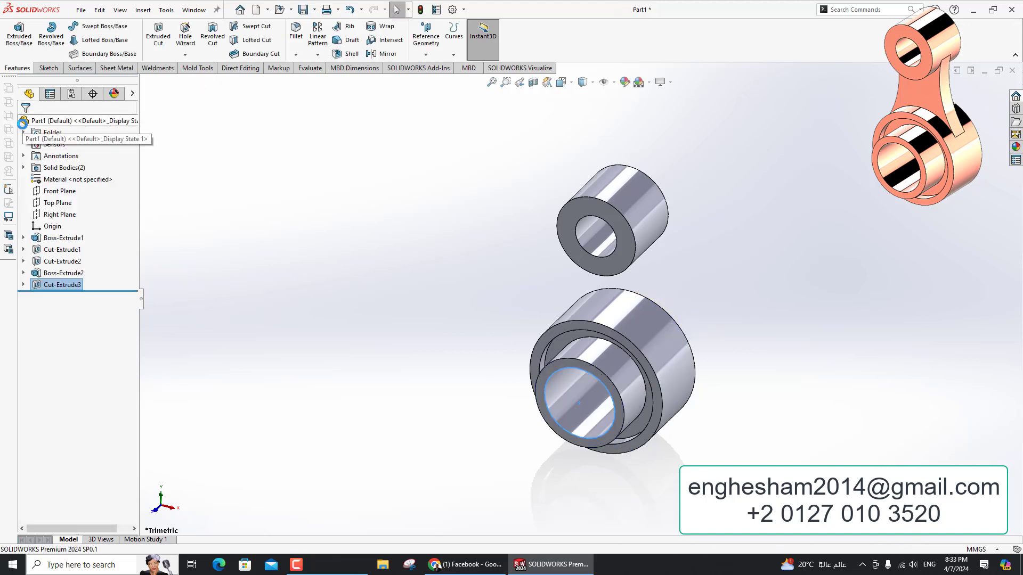
# - Start a new sketch on the Front Plane, viewed normal to it
pyautogui.click(393, 246)
pyautogui.scroll(2, 695, 351)
pyautogui.scroll(-2, 585, 310)
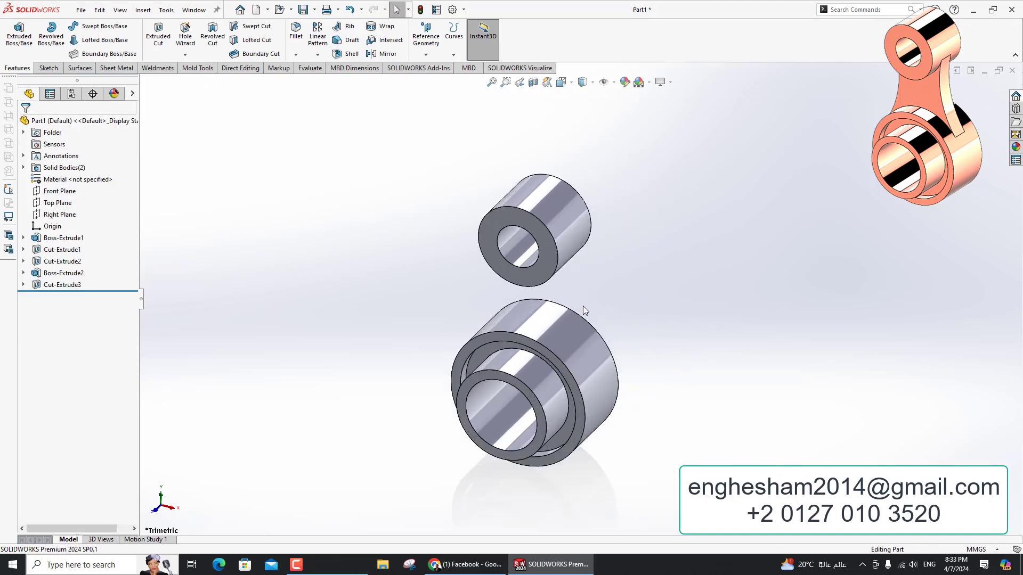
pyautogui.click(56, 193)
pyautogui.moveTo(442, 339)
pyautogui.mouseDown(button='middle')
pyautogui.moveTo(404, 354)
pyautogui.moveTo(394, 376)
pyautogui.moveTo(423, 358)
pyautogui.mouseUp(button='middle')
pyautogui.click(422, 359)
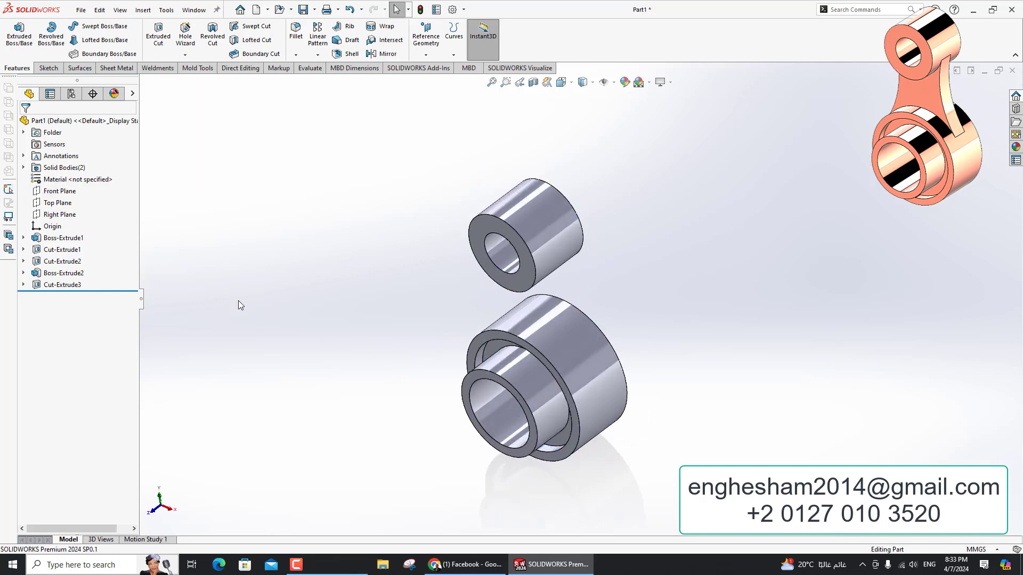
pyautogui.click(49, 191)
pyautogui.click(62, 177)
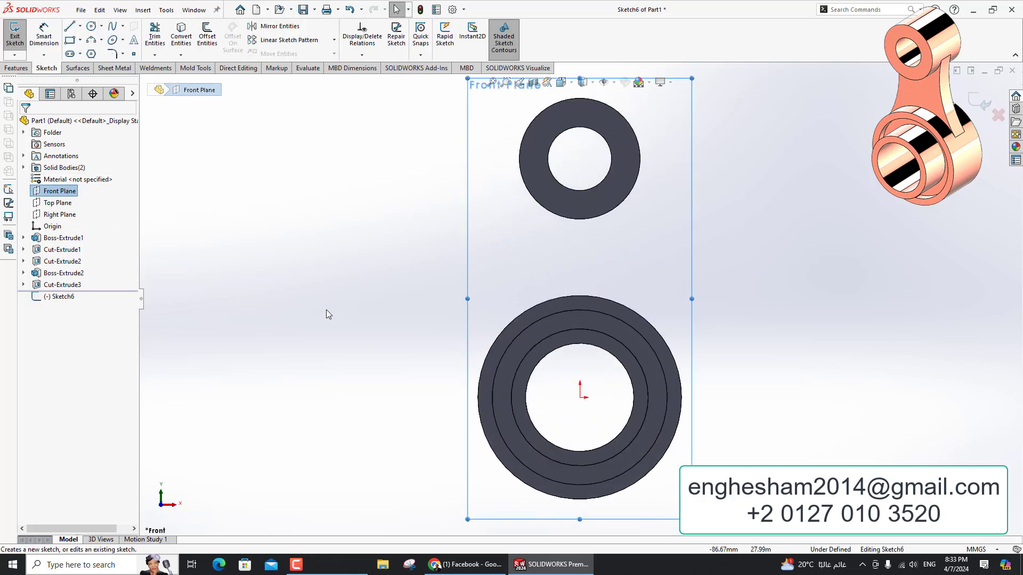
# - Draw two 3-point arcs linking the upper and lower cylinders on the right and left
pyautogui.click(90, 42)
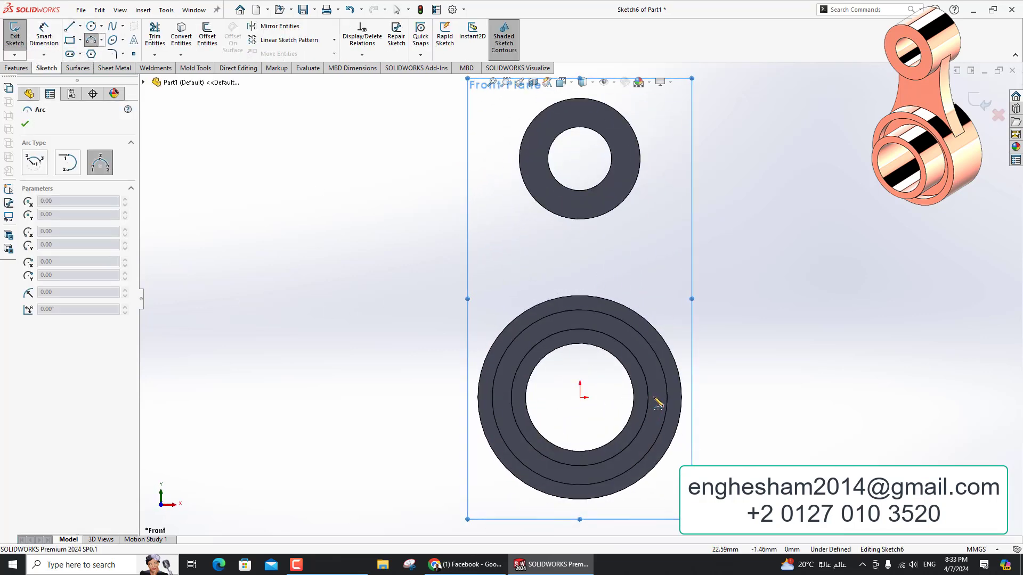
pyautogui.click(681, 379)
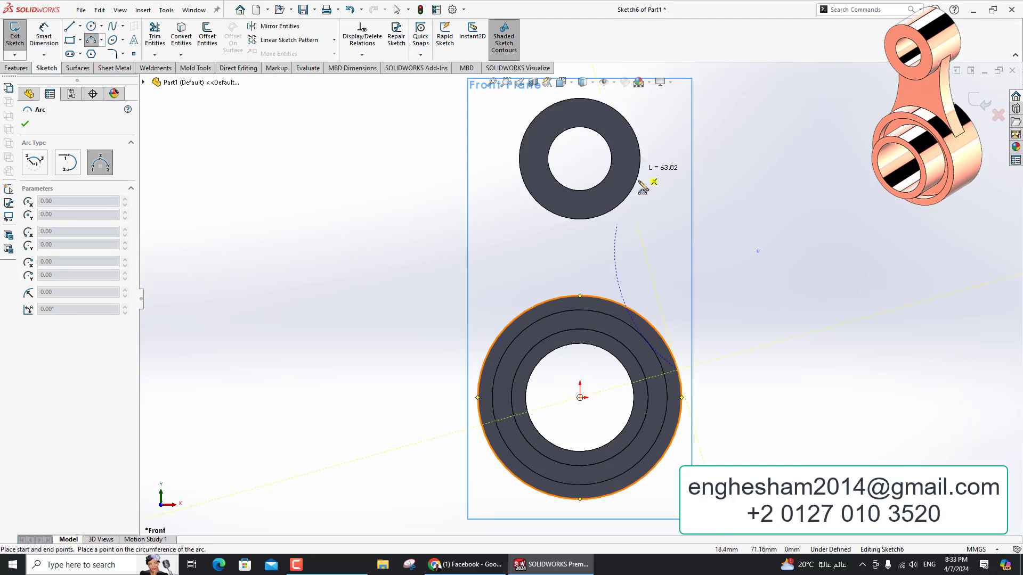
pyautogui.click(639, 170)
pyautogui.click(626, 276)
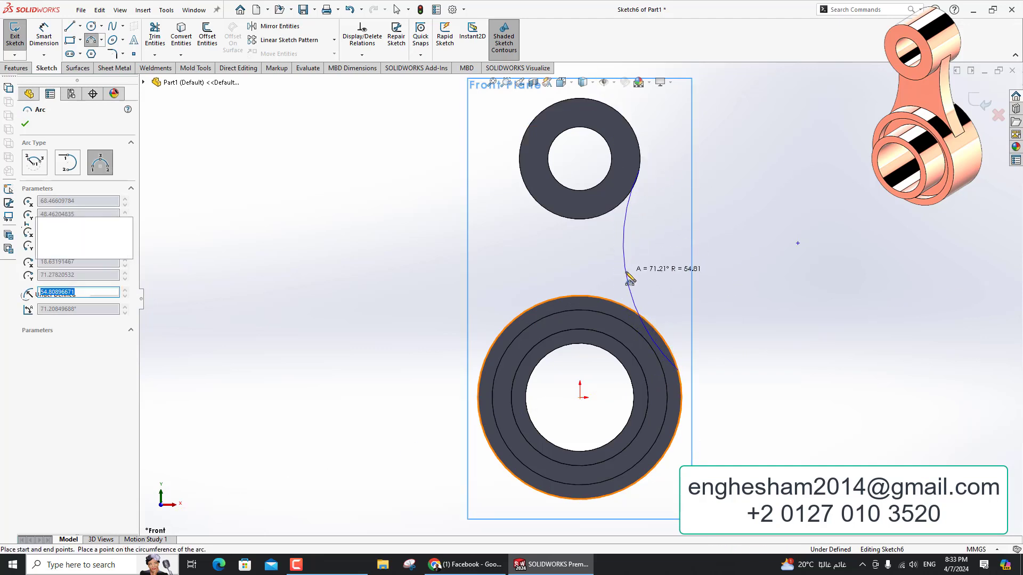
pyautogui.click(530, 186)
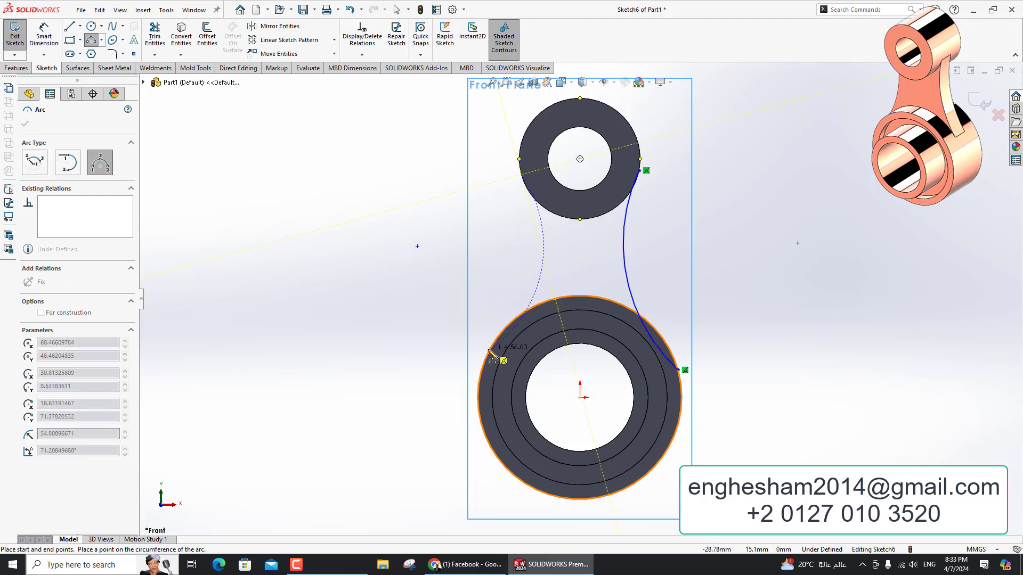
pyautogui.click(489, 350)
pyautogui.click(523, 269)
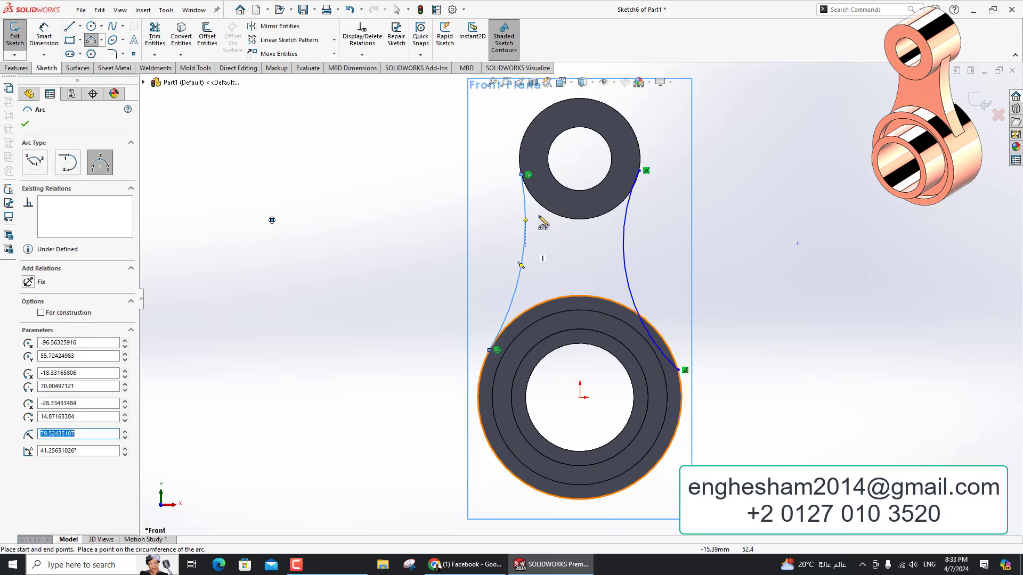
pyautogui.press('Escape')
pyautogui.click(568, 219)
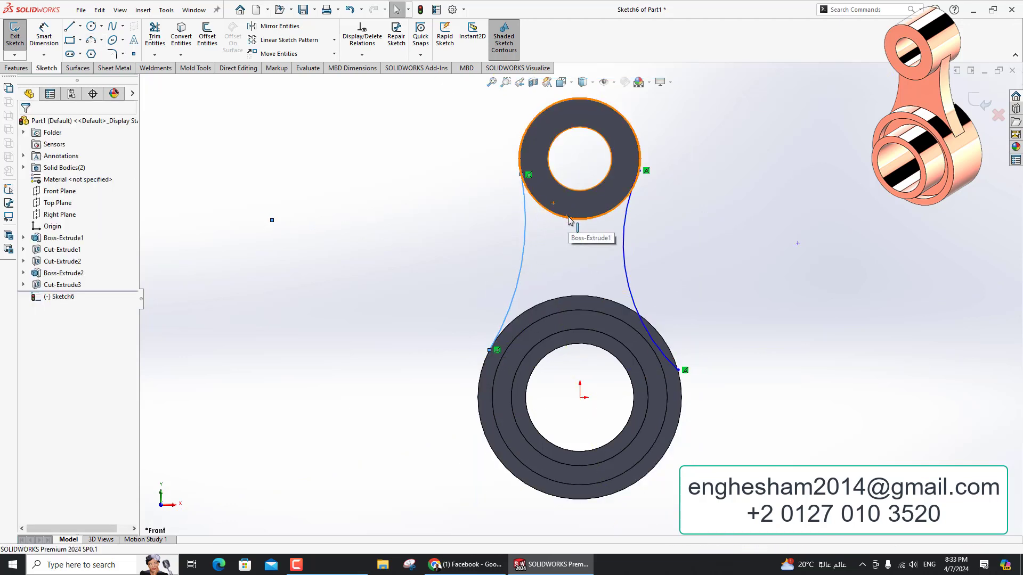
# - Convert both cylinder outer edges and make the right arc tangent to both circles
pyautogui.keyDown('ctrl'); pyautogui.click(576, 296); pyautogui.keyUp('ctrl')
pyautogui.click(181, 36)
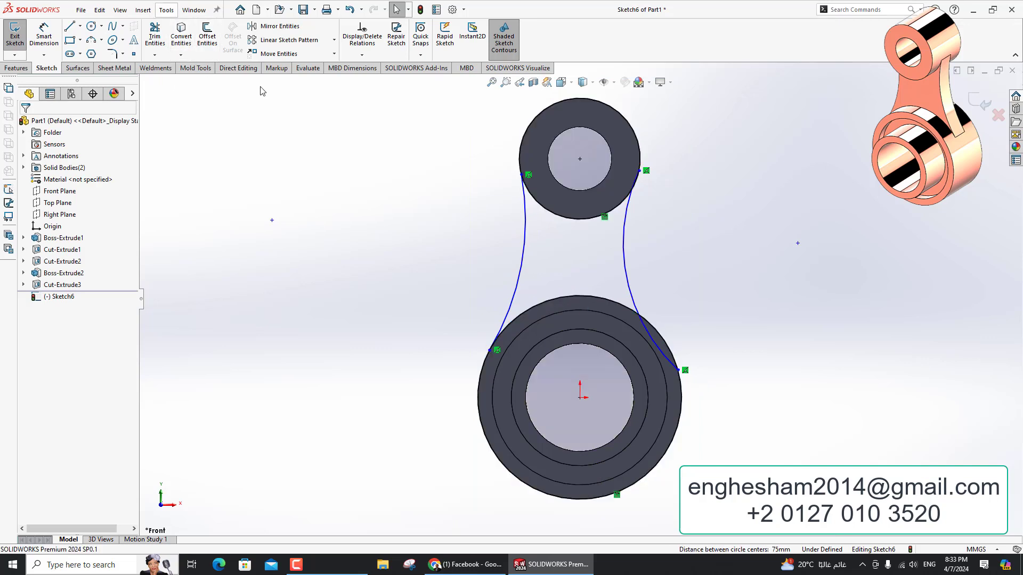
pyautogui.click(614, 211)
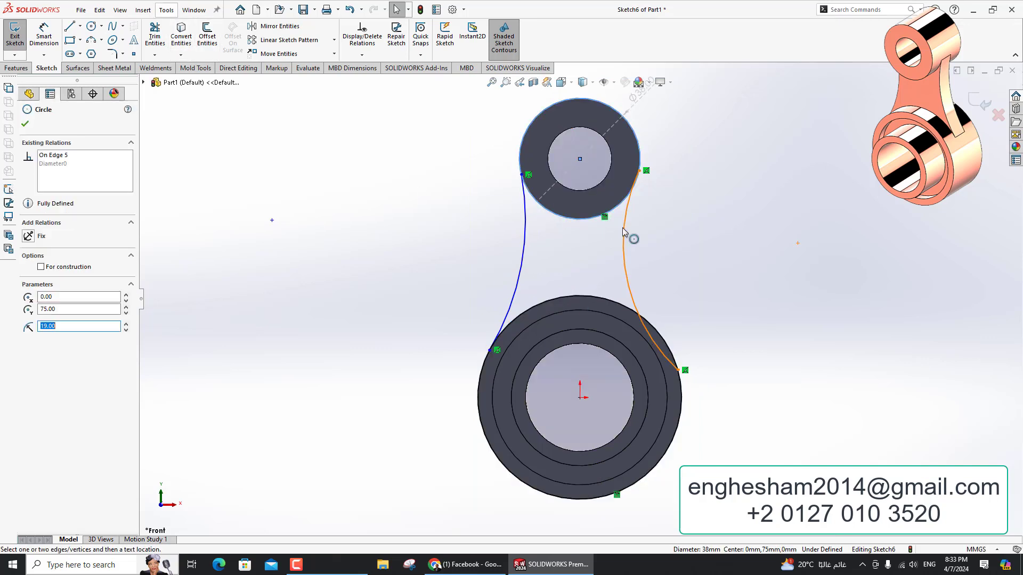
pyautogui.keyDown('ctrl'); pyautogui.click(626, 235); pyautogui.keyUp('ctrl')
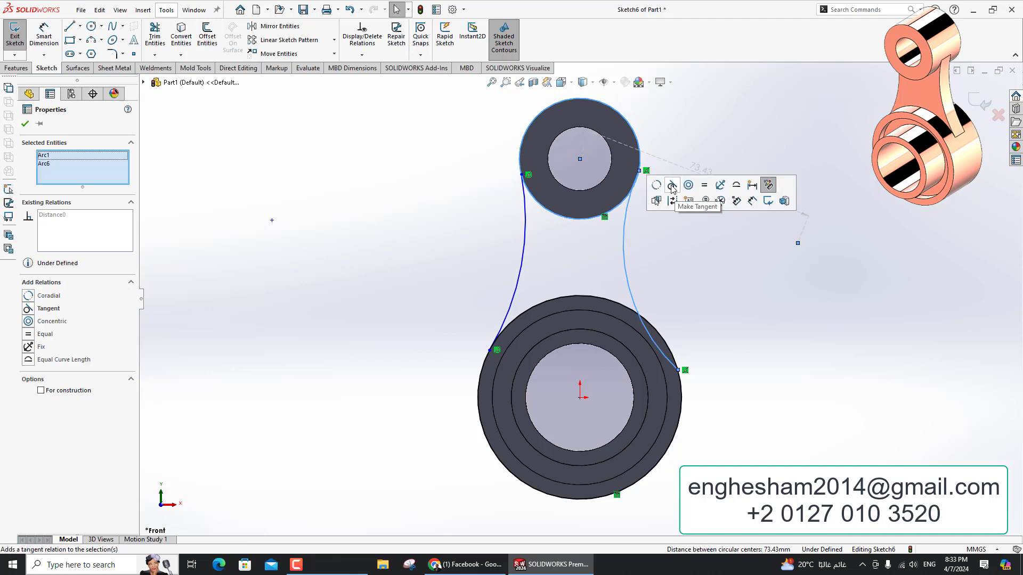
pyautogui.click(715, 276)
pyautogui.click(636, 316)
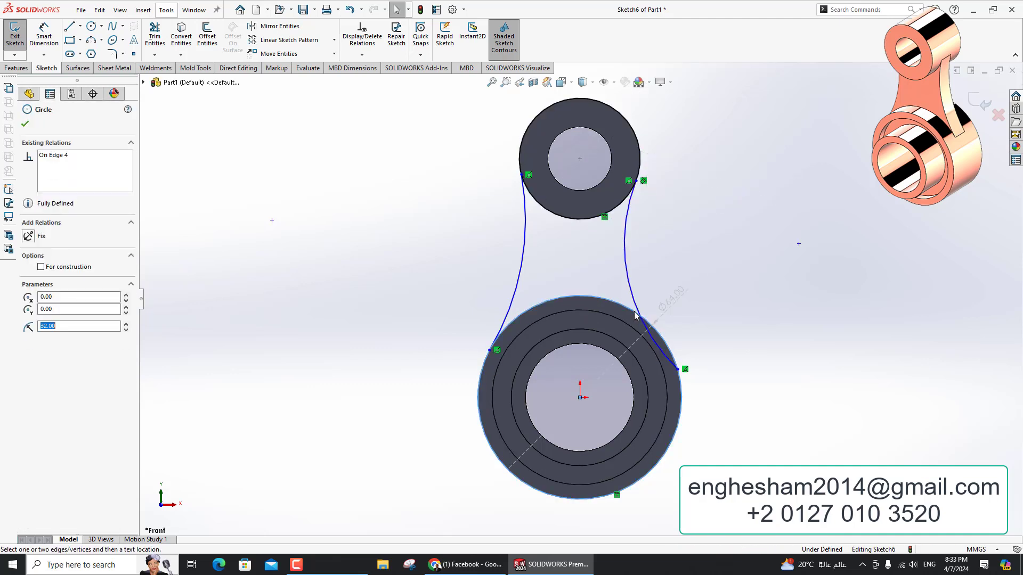
pyautogui.keyDown('ctrl'); pyautogui.click(634, 307); pyautogui.keyUp('ctrl')
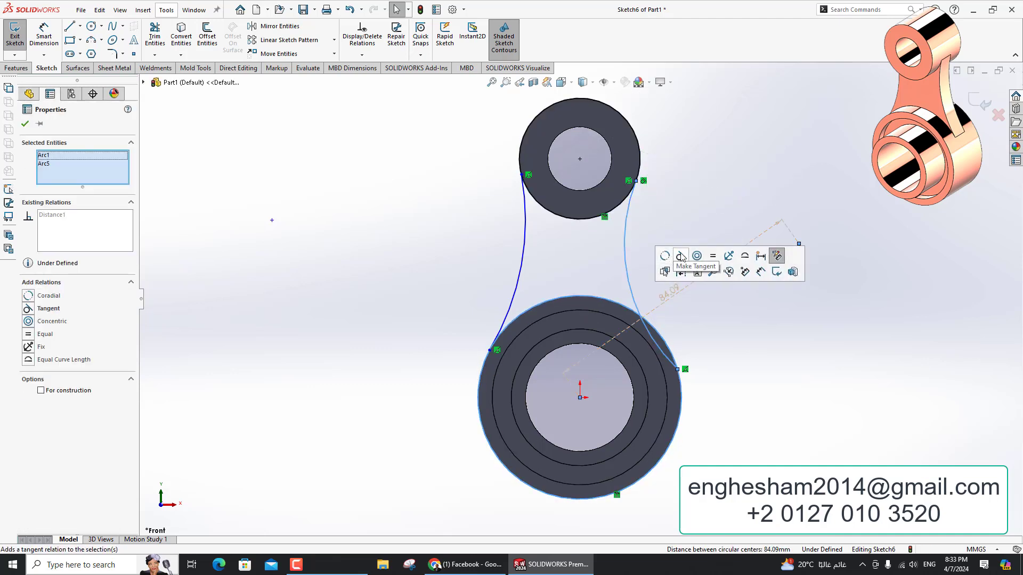
pyautogui.click(566, 276)
# - Make the left arc tangent to the lower and upper circles
pyautogui.click(513, 326)
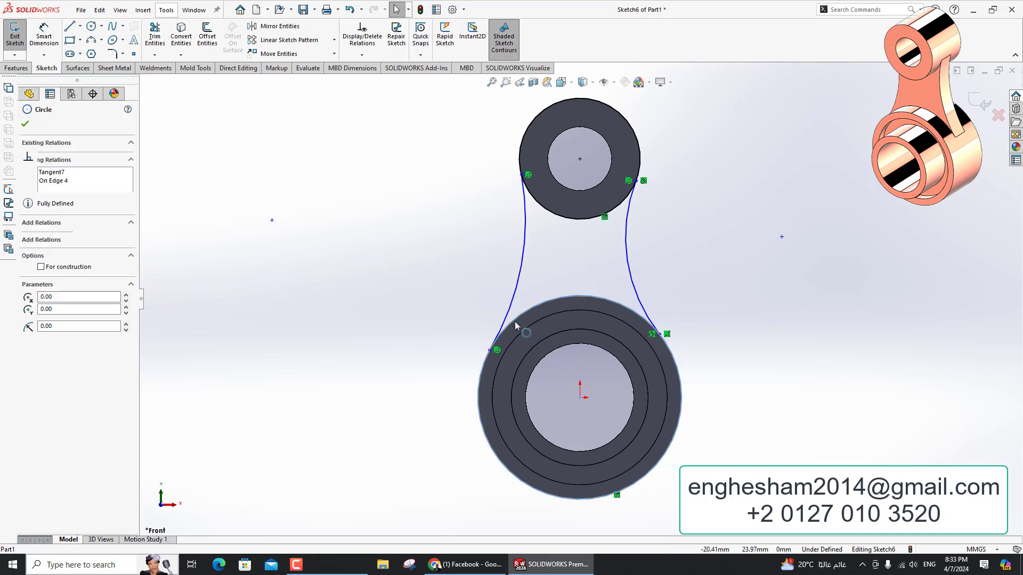
pyautogui.keyDown('ctrl'); pyautogui.click(505, 321); pyautogui.keyUp('ctrl')
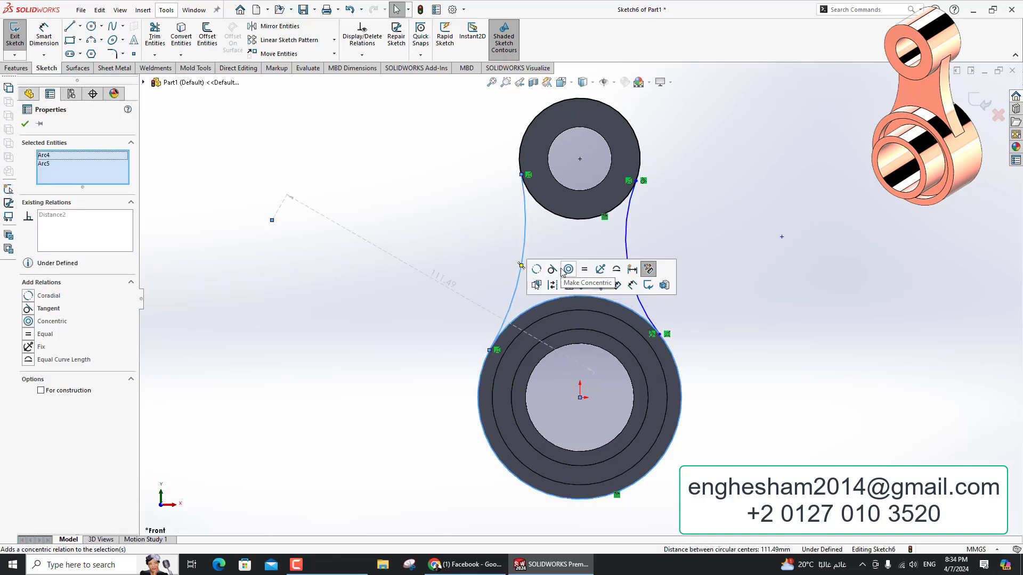
pyautogui.click(542, 222)
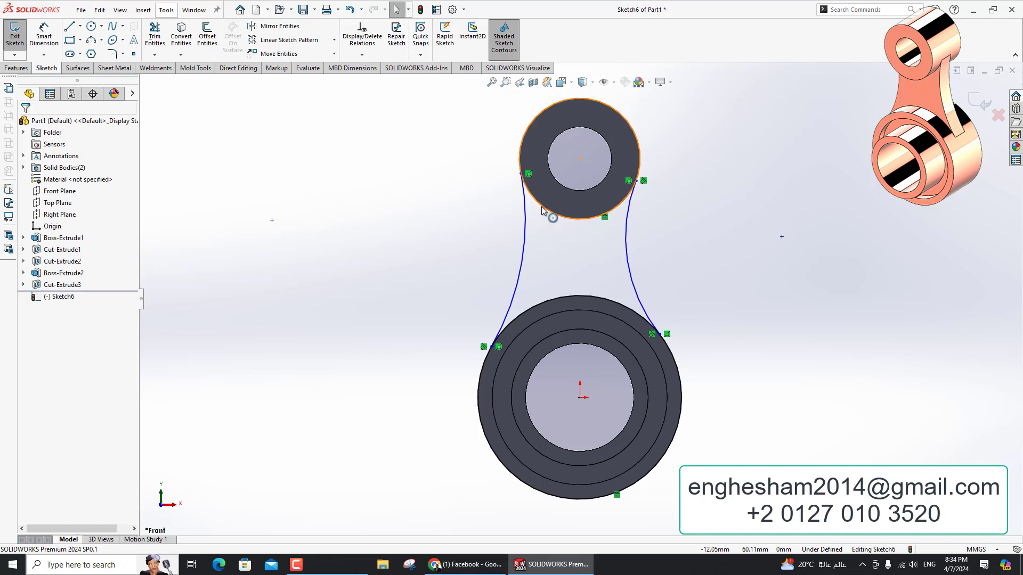
pyautogui.click(542, 208)
pyautogui.keyDown('ctrl'); pyautogui.click(525, 232); pyautogui.keyUp('ctrl')
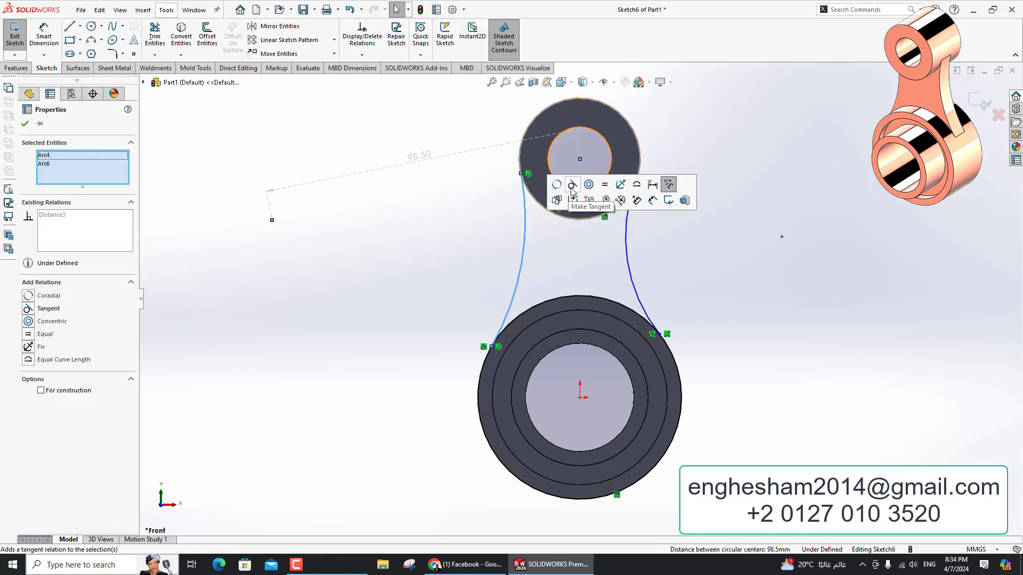
pyautogui.click(571, 186)
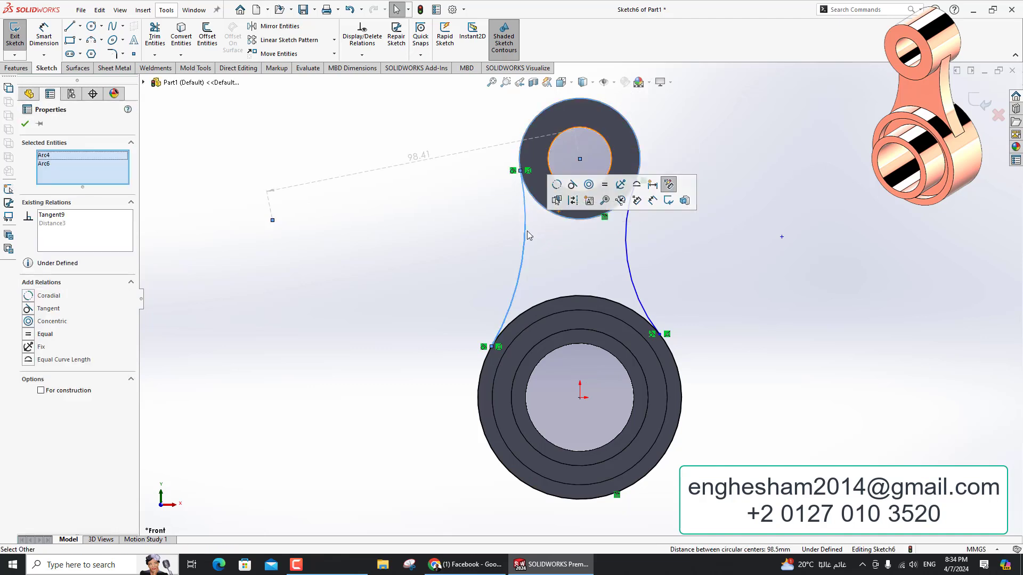
pyautogui.click(299, 341)
# - Dimension the right arc R64 and make both arcs equal
pyautogui.click(43, 36)
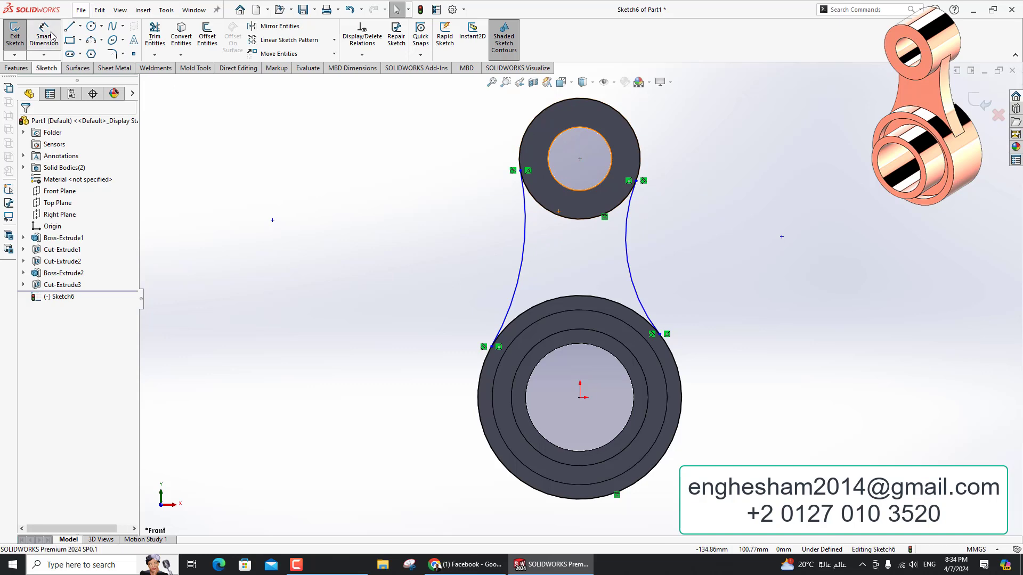
pyautogui.click(629, 239)
pyautogui.click(711, 243)
pyautogui.write('64')
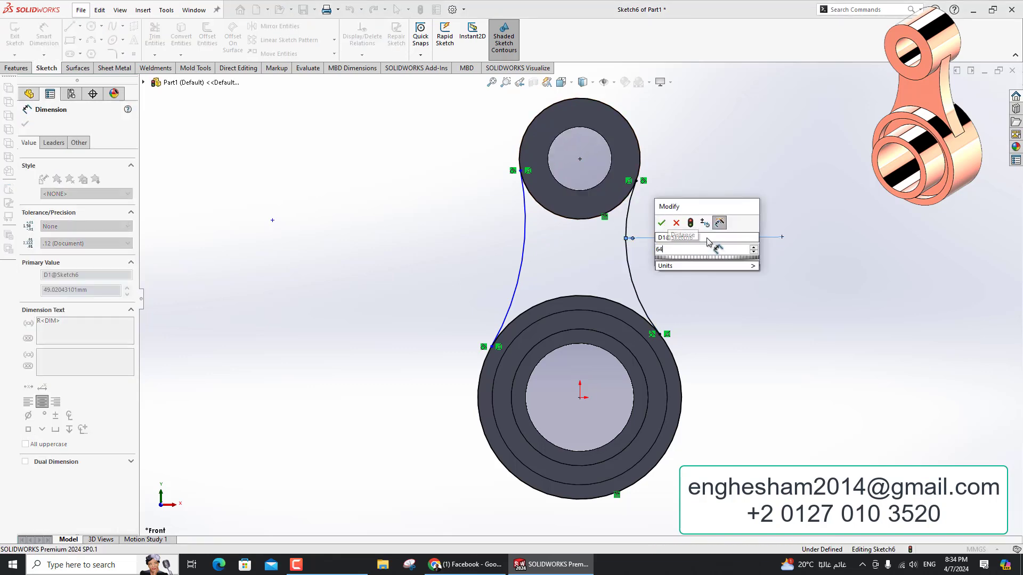
pyautogui.press('Return')
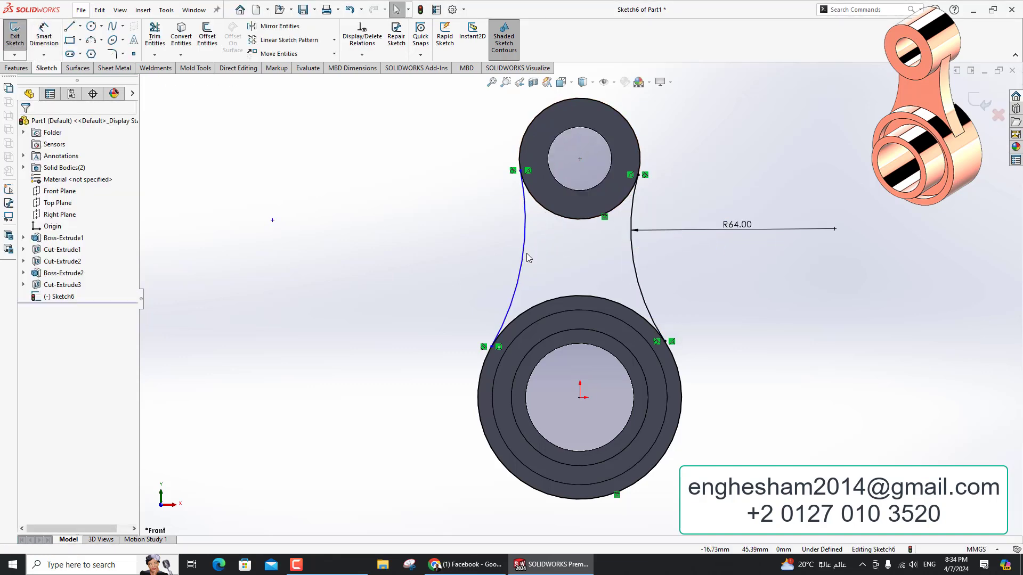
pyautogui.click(523, 259)
pyautogui.keyDown('ctrl'); pyautogui.click(639, 280); pyautogui.keyUp('ctrl')
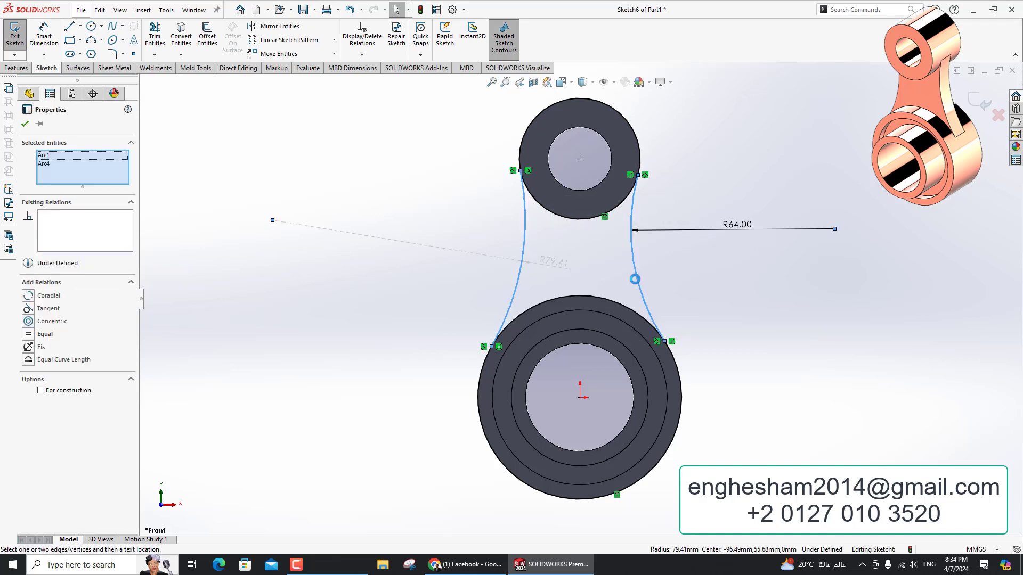
pyautogui.click(31, 334)
pyautogui.click(288, 272)
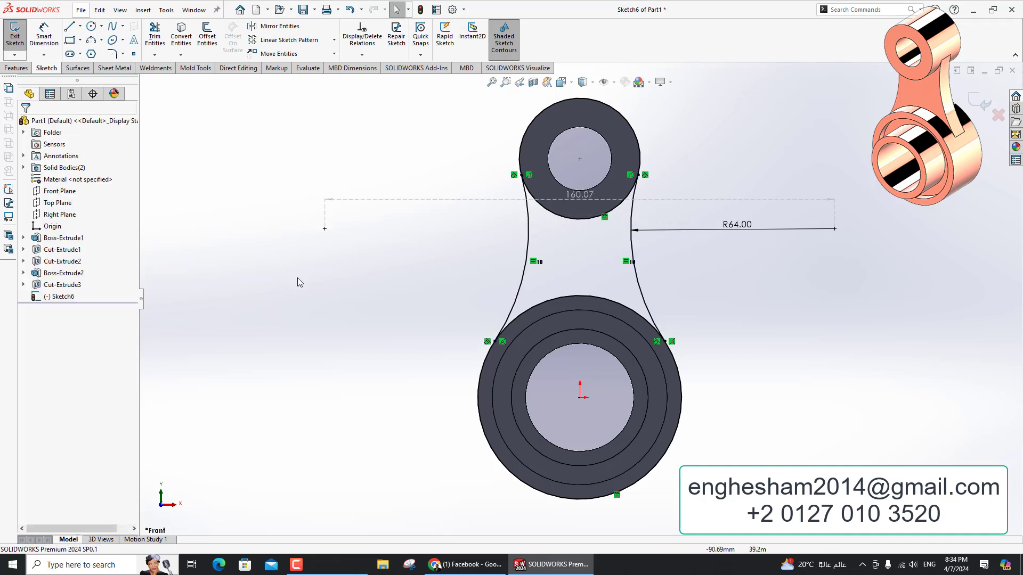
# - Extrude the trimmed web sketch 10 mm mid-plane as a boss joining both cylinders
pyautogui.click(155, 36)
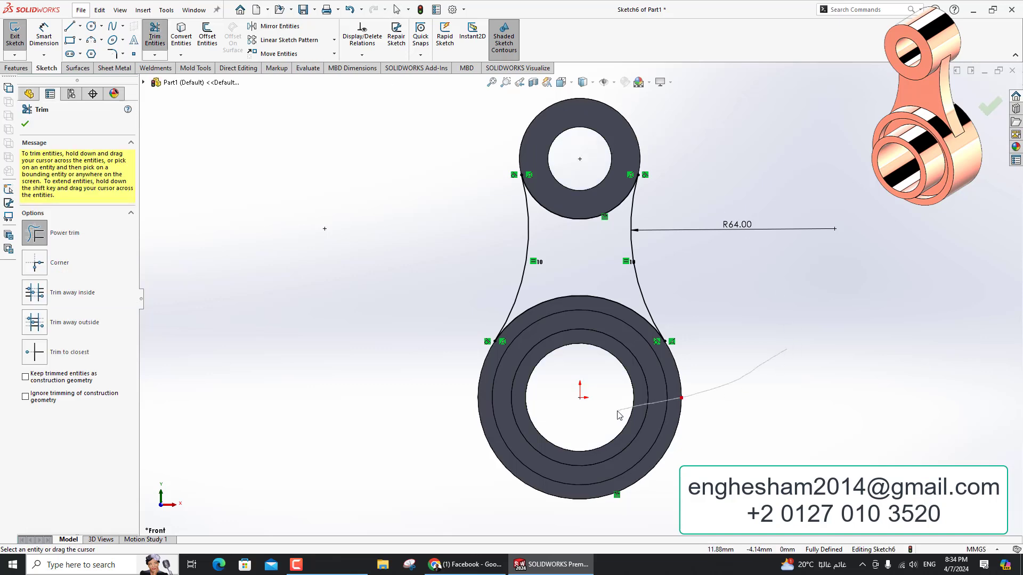
pyautogui.click(16, 68)
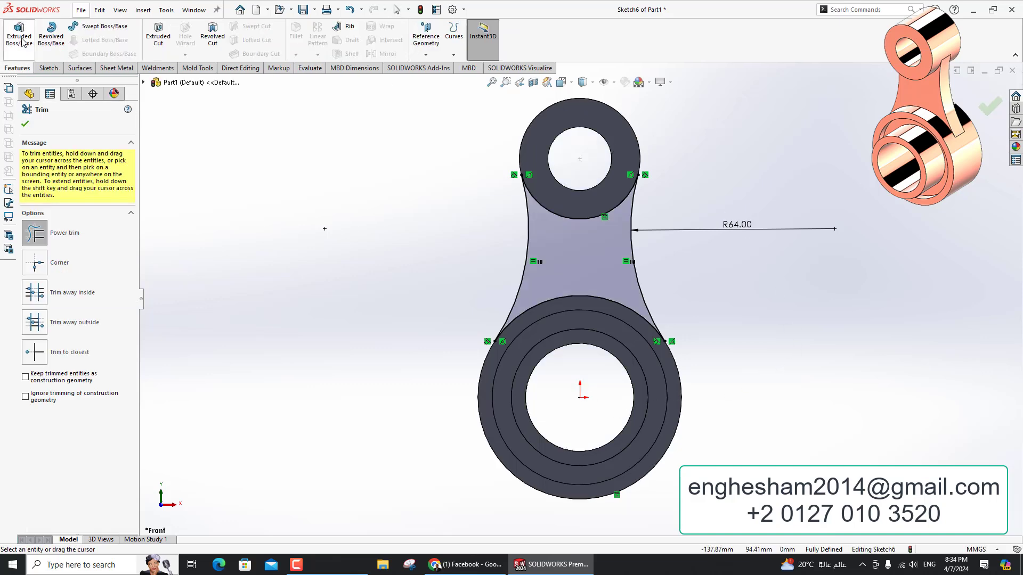
pyautogui.click(19, 35)
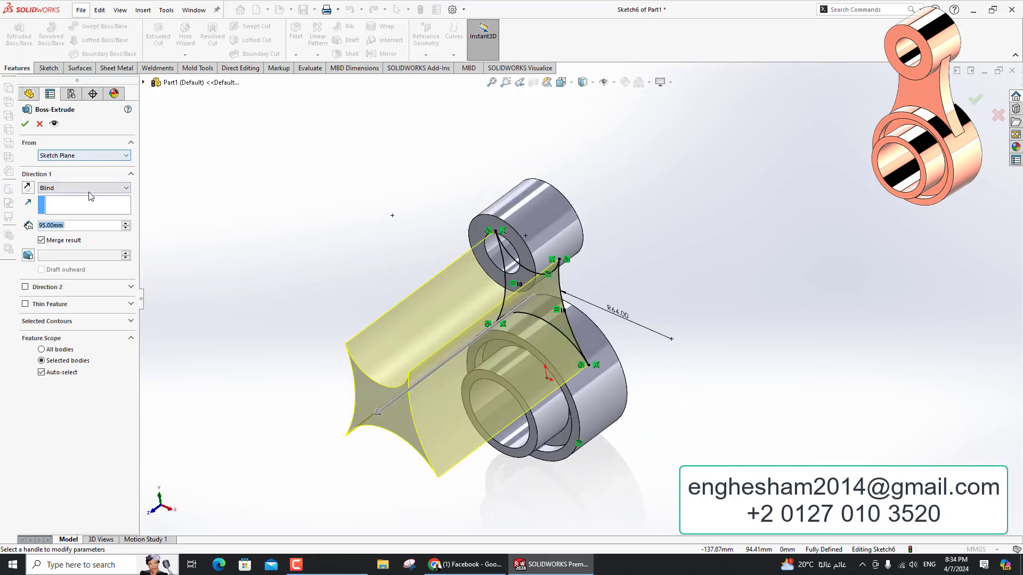
pyautogui.click(89, 190)
pyautogui.click(73, 241)
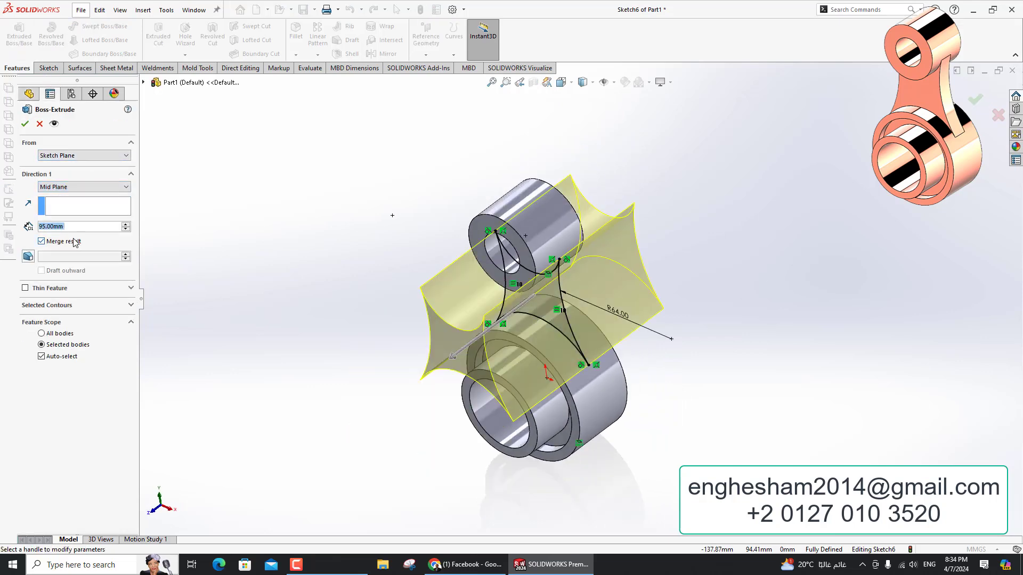
pyautogui.write('10')
pyautogui.press('Return')
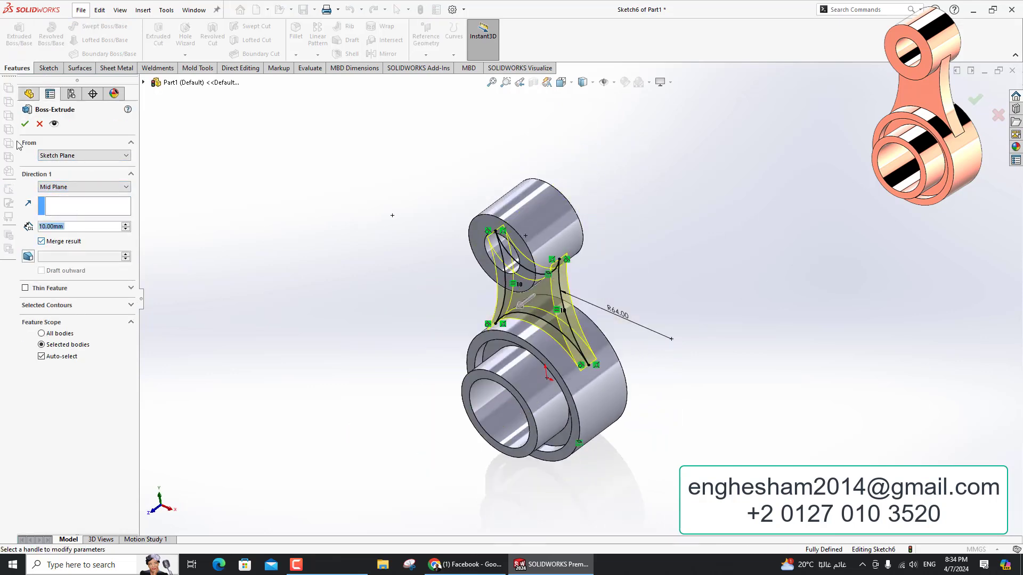
pyautogui.click(26, 124)
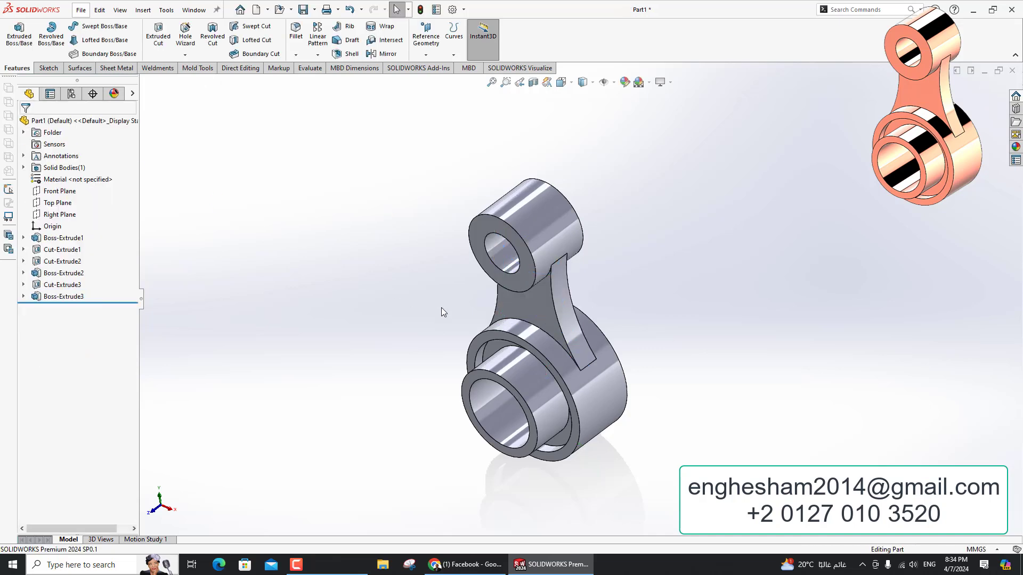
# - Apply Copper from the Copper Alloys category as the connecting rod's material
pyautogui.moveTo(441, 309)
pyautogui.mouseDown(button='middle')
pyautogui.moveTo(469, 236)
pyautogui.moveTo(557, 261)
pyautogui.mouseUp(button='middle')
pyautogui.scroll(-2, 556, 261)
pyautogui.rightClick(70, 181)
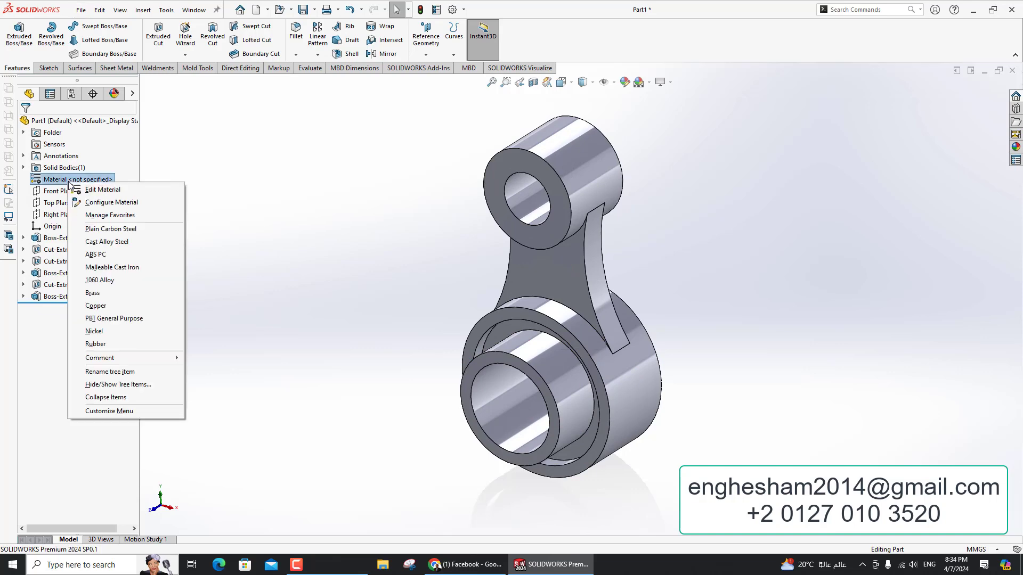
pyautogui.click(113, 190)
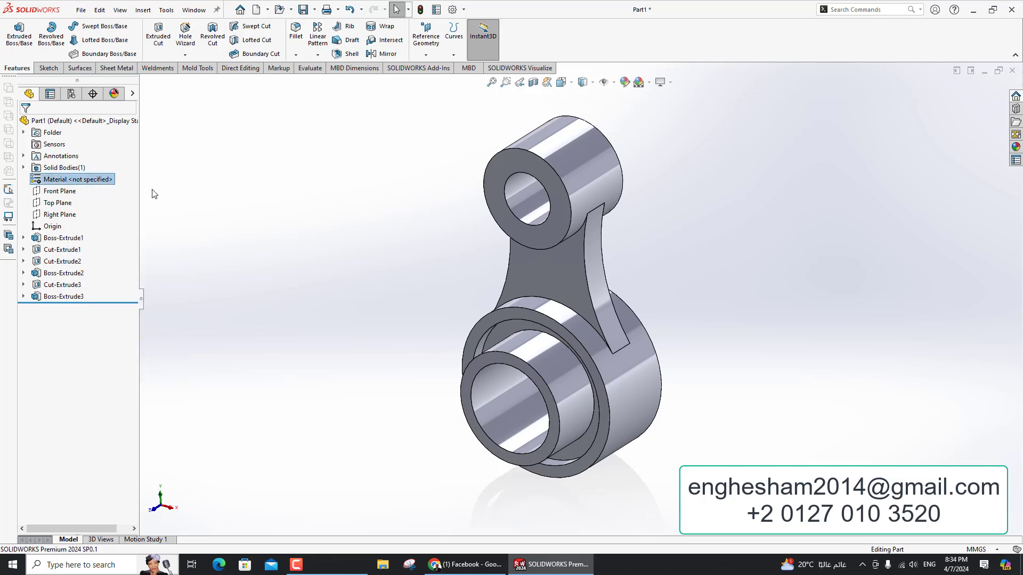
pyautogui.scroll(-3, 389, 266)
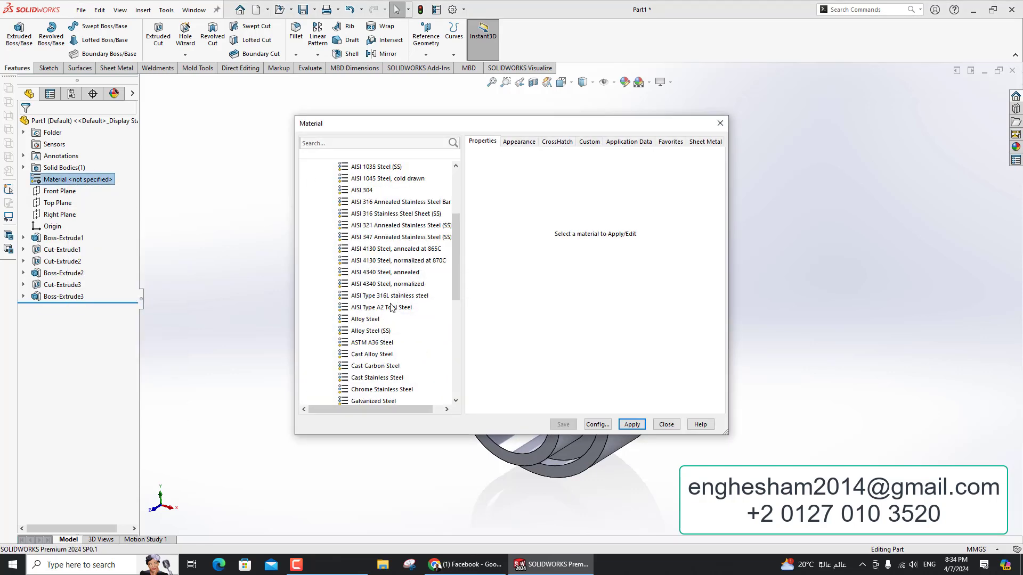
pyautogui.scroll(-3, 394, 322)
pyautogui.doubleClick(326, 366)
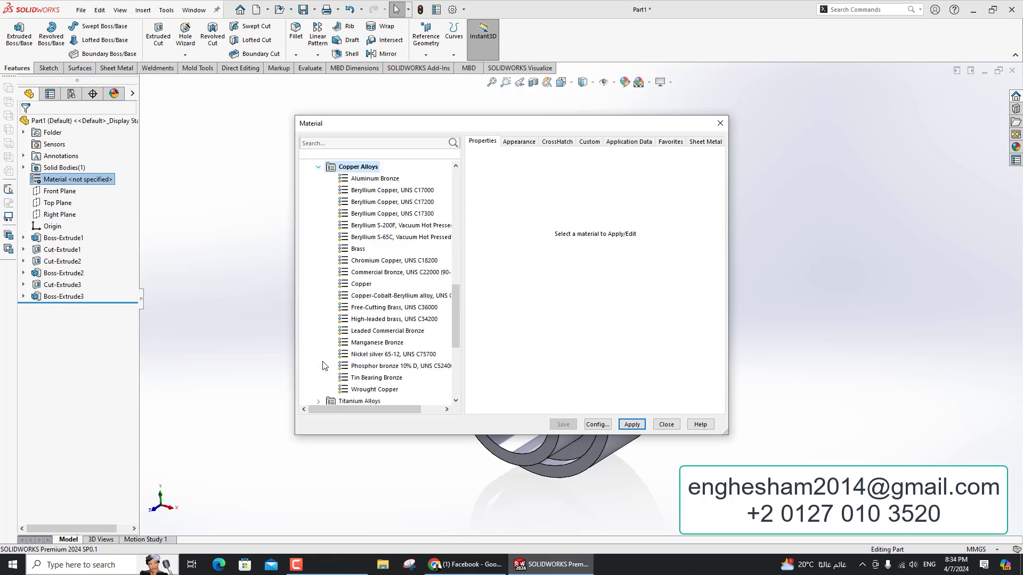
pyautogui.click(361, 284)
pyautogui.click(639, 425)
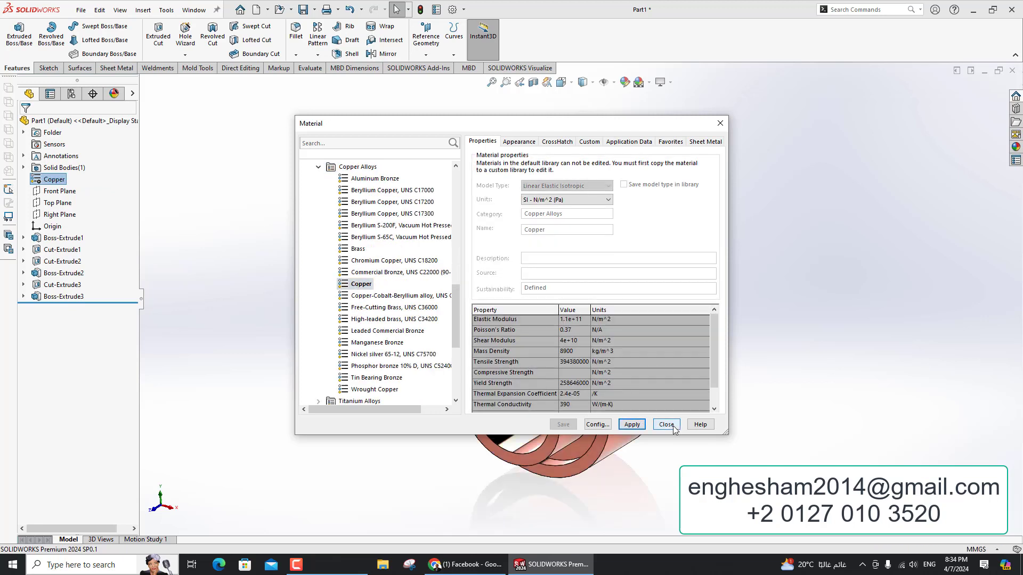
pyautogui.press('f')
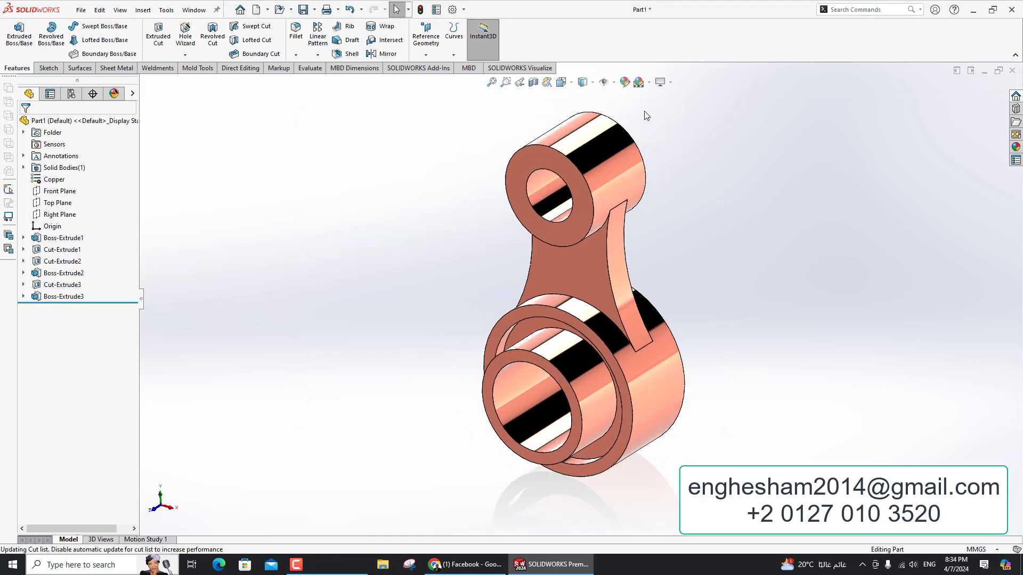
# - Review the copper part's Mass Properties report, then apply the Plain White scene
pyautogui.click(309, 67)
pyautogui.click(143, 36)
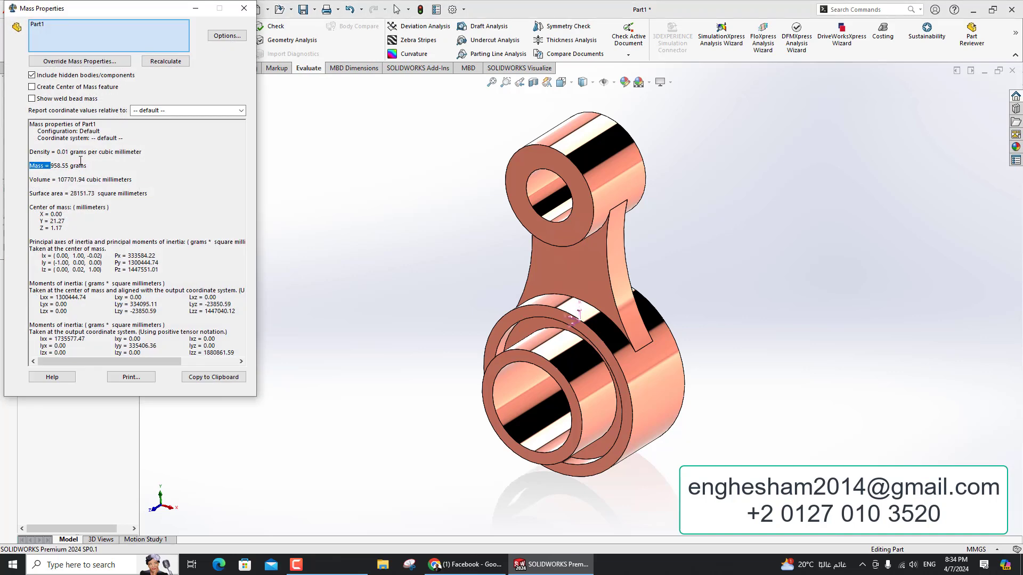
pyautogui.click(245, 8)
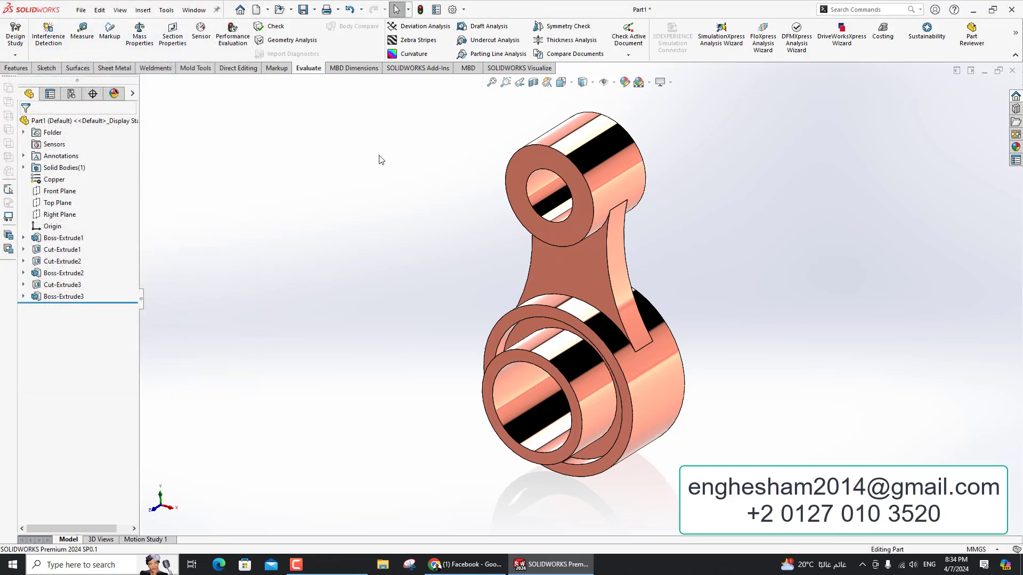
pyautogui.click(650, 83)
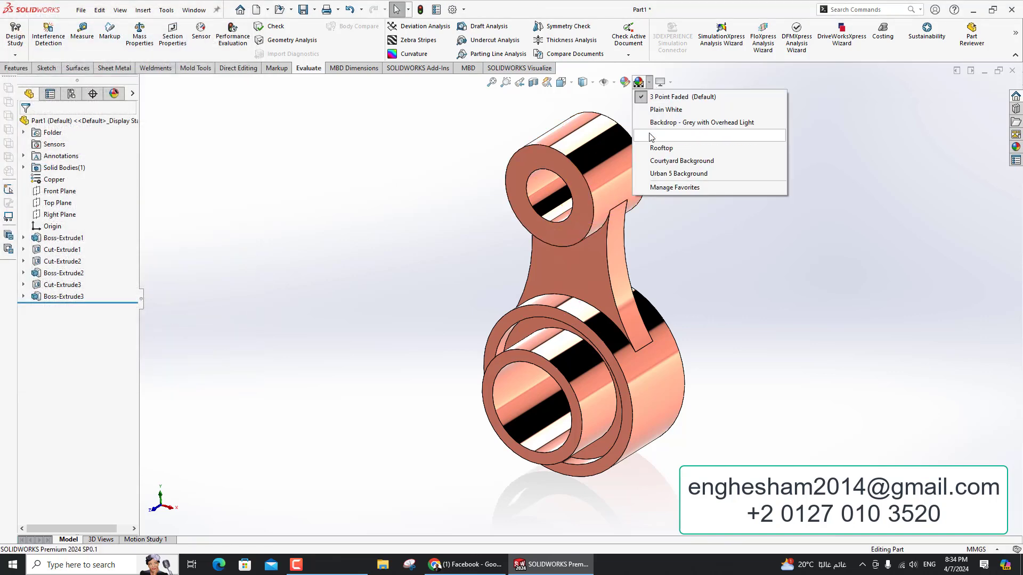
pyautogui.click(675, 111)
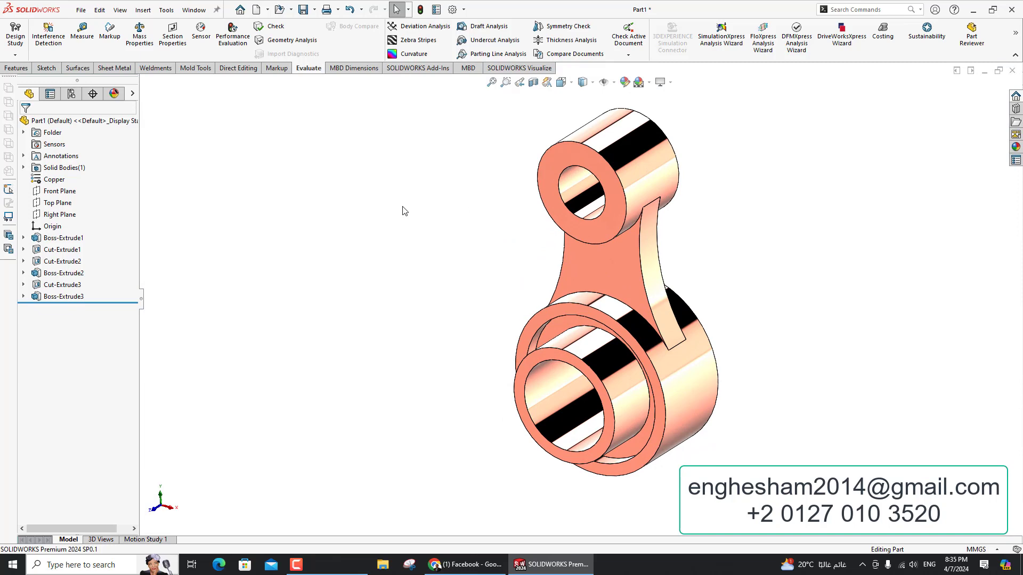
# - Paste the model screenshot into Paint, save it as 12.png, and minimize Paint
pyautogui.press('super')
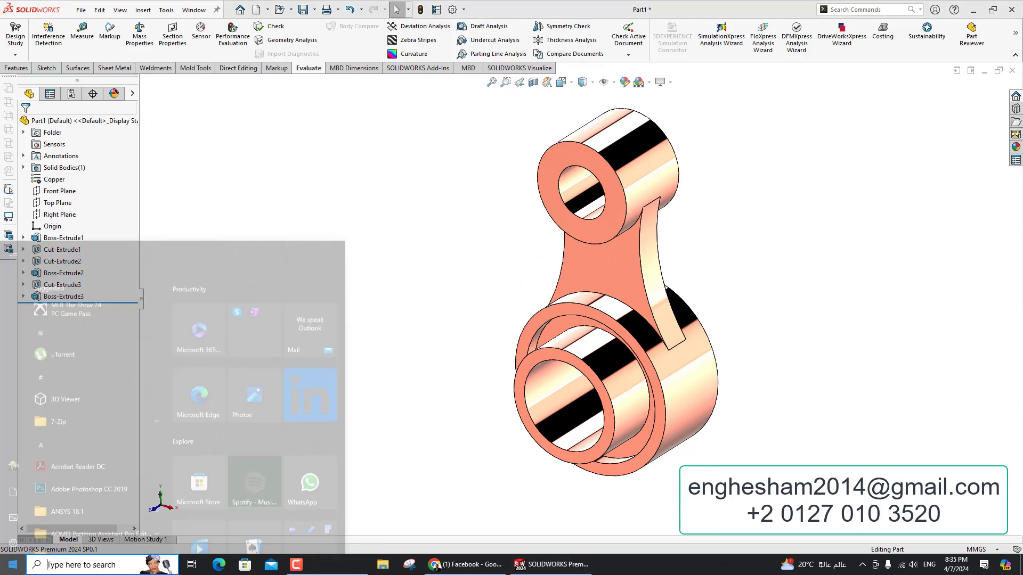
pyautogui.write('p')
pyautogui.click(102, 282)
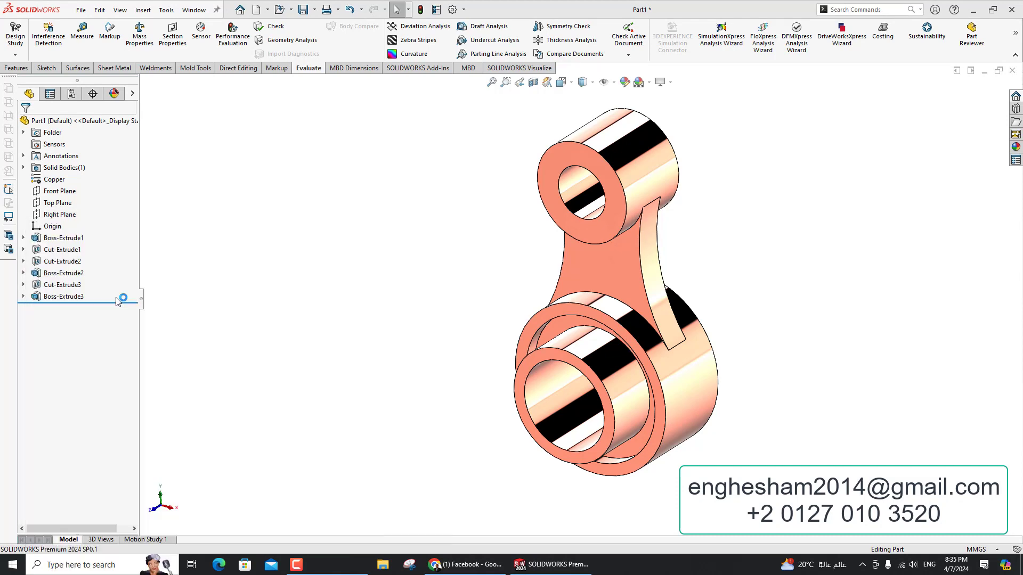
pyautogui.hotkey('ctrl', 'v')
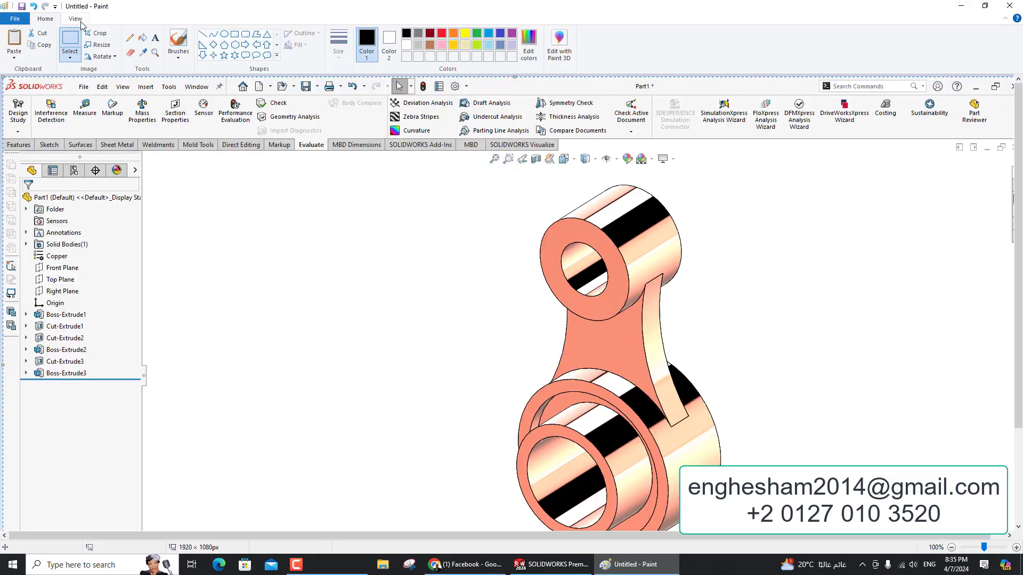
pyautogui.click(22, 7)
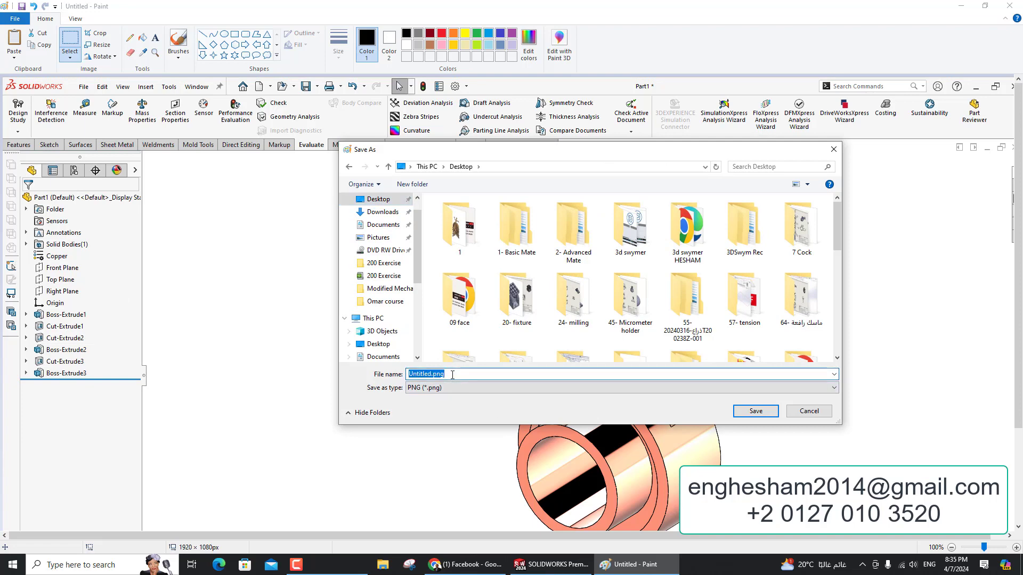
pyautogui.press('Return')
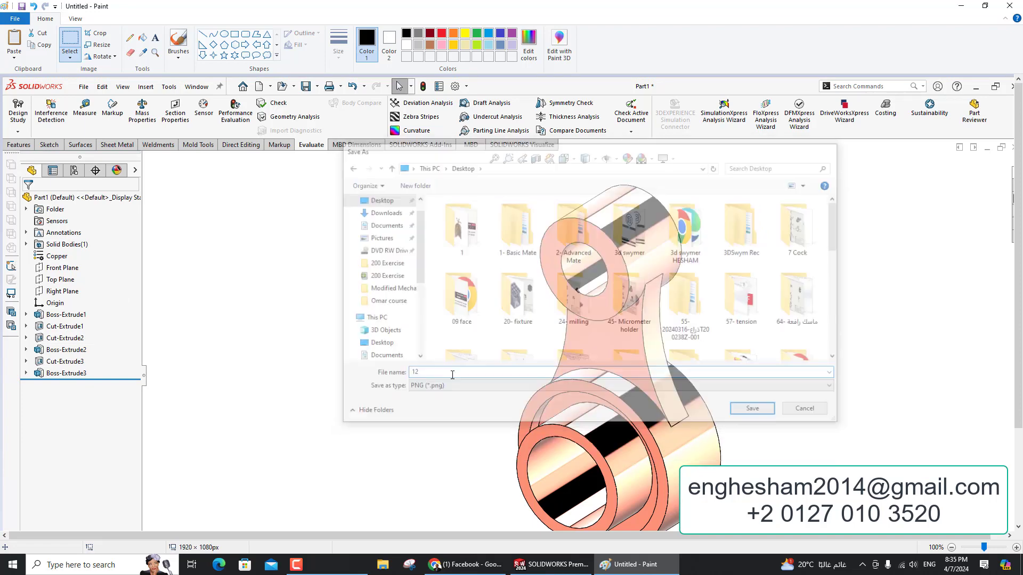
pyautogui.click(962, 5)
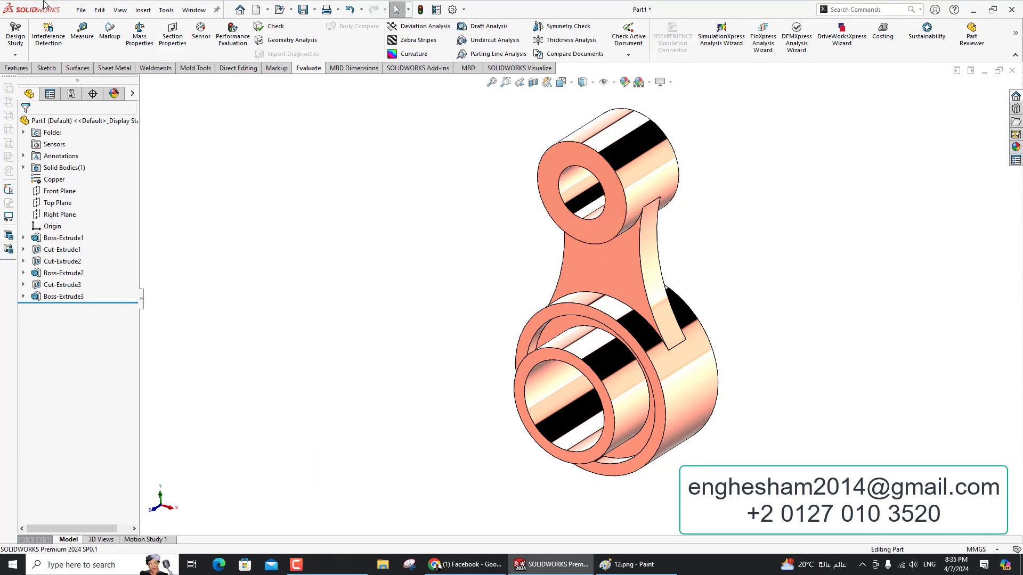
# - Save the part as 12.SLDPRT
pyautogui.click(87, 13)
pyautogui.click(112, 144)
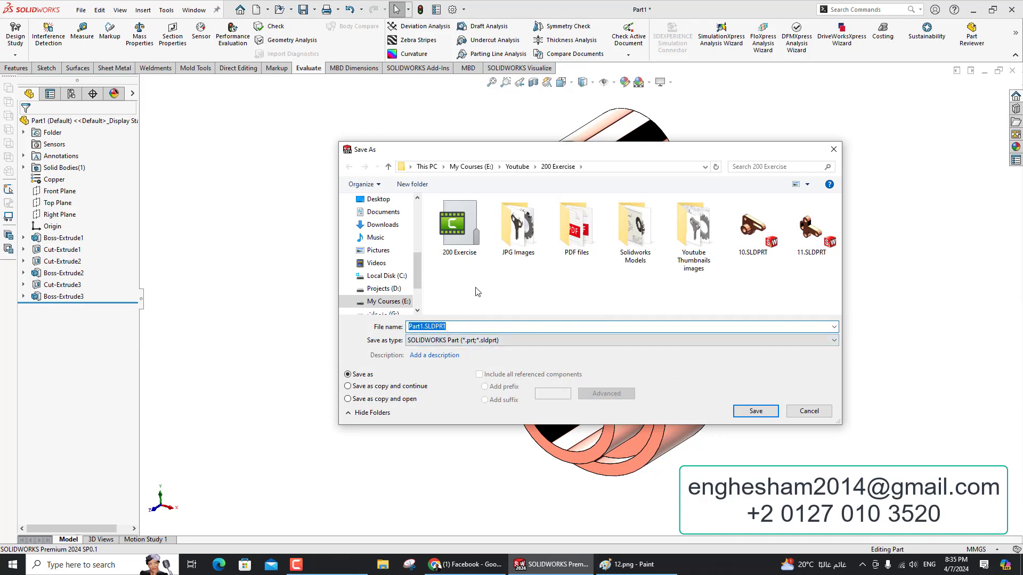
pyautogui.write('12')
pyautogui.press('Return')
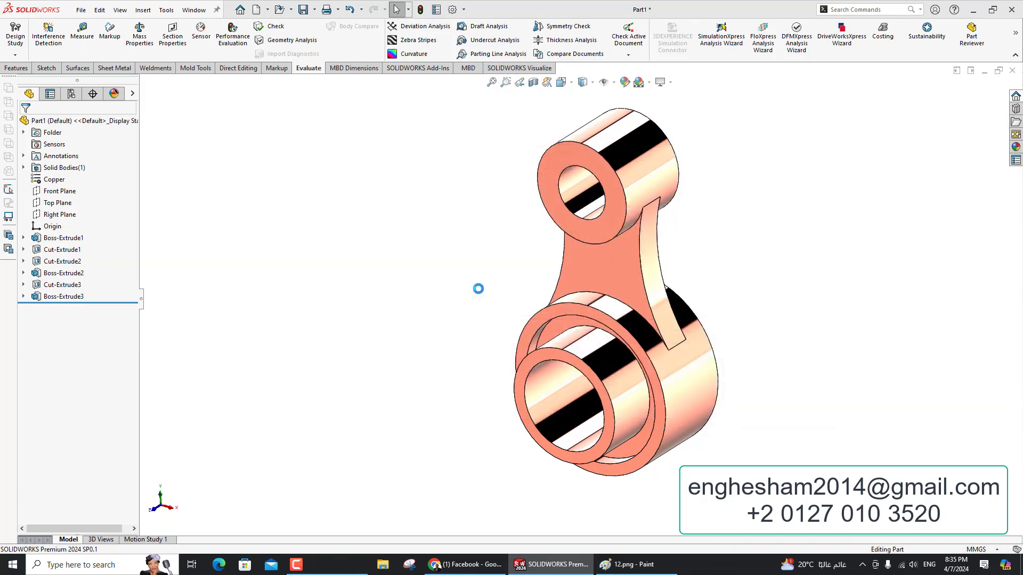
# - Export the part as a JPEG image, 12.JPG
pyautogui.click(80, 10)
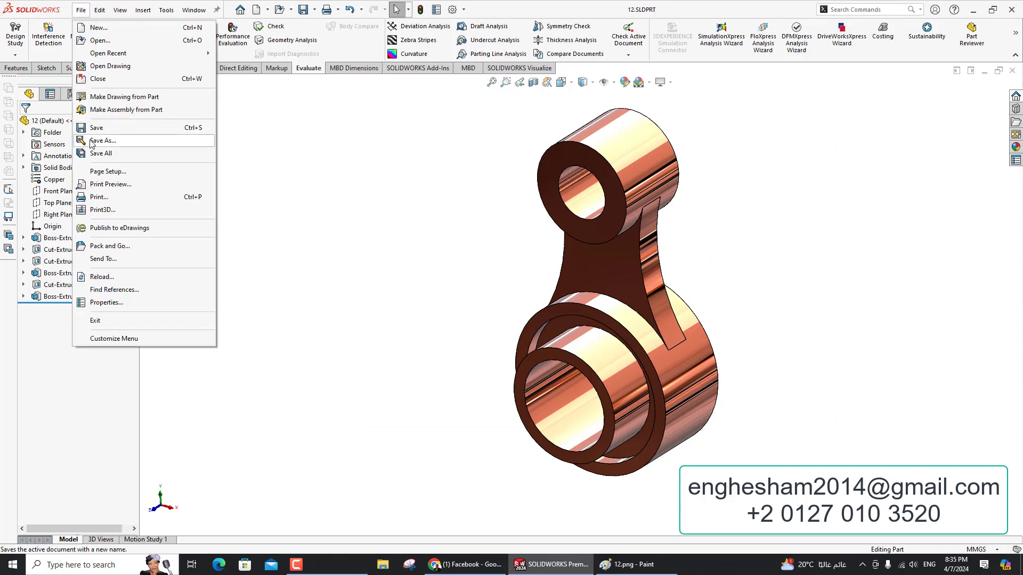
pyautogui.click(92, 140)
pyautogui.click(487, 343)
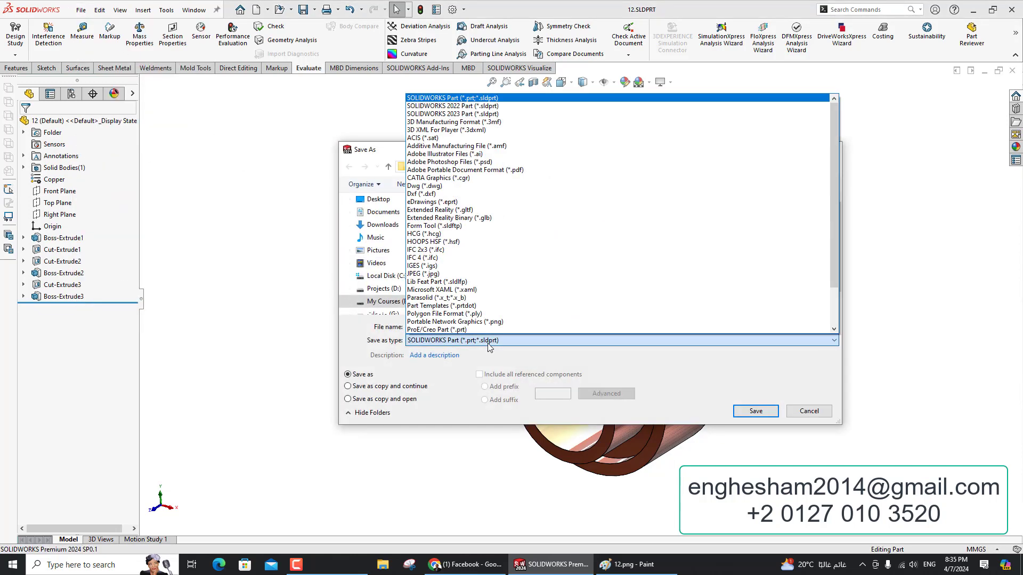
pyautogui.click(424, 273)
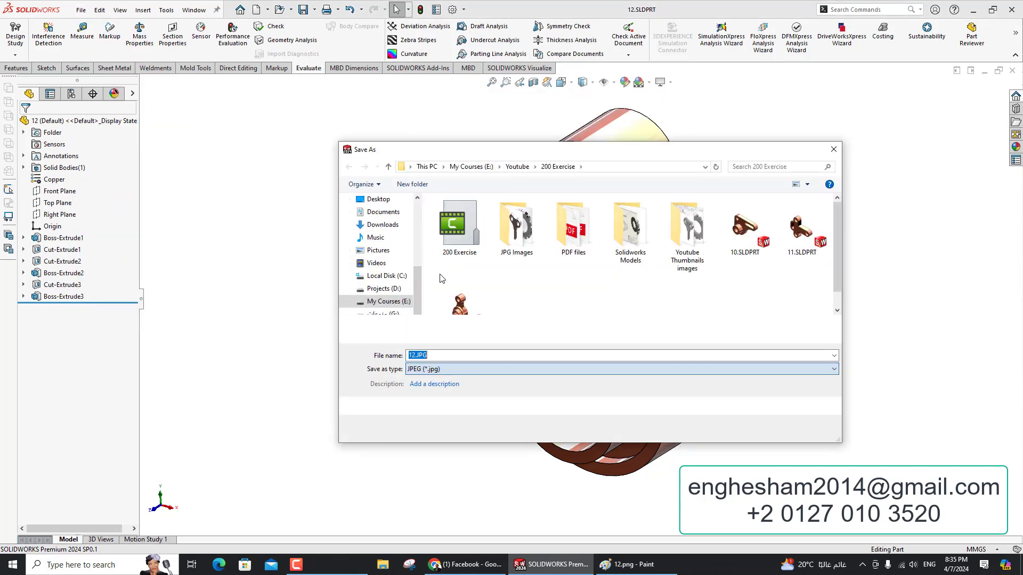
pyautogui.click(755, 430)
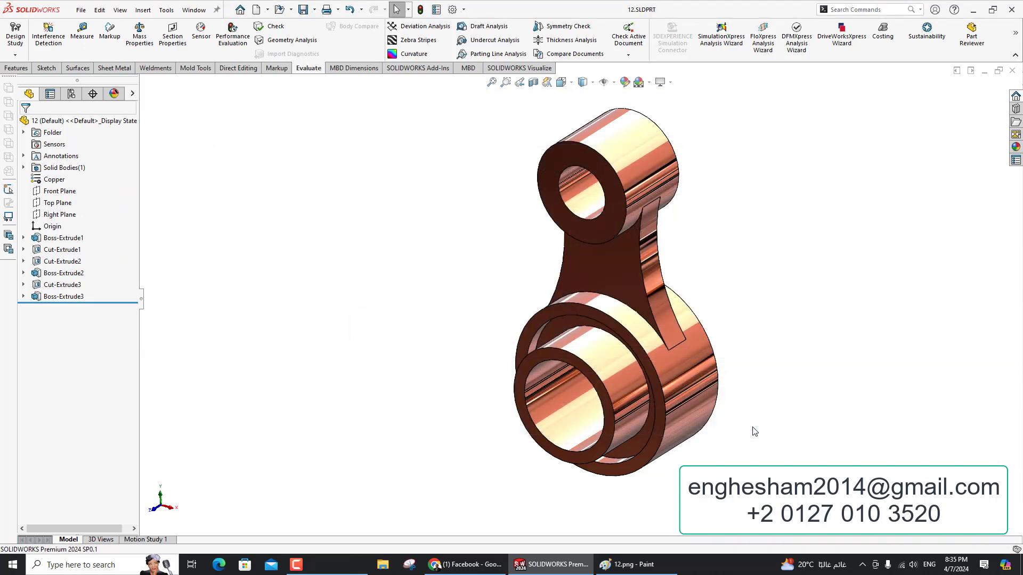
pyautogui.click(269, 9)
# - Start a drawing of part 12 on an A3 (ISO) sheet with the front view centred
pyautogui.click(270, 37)
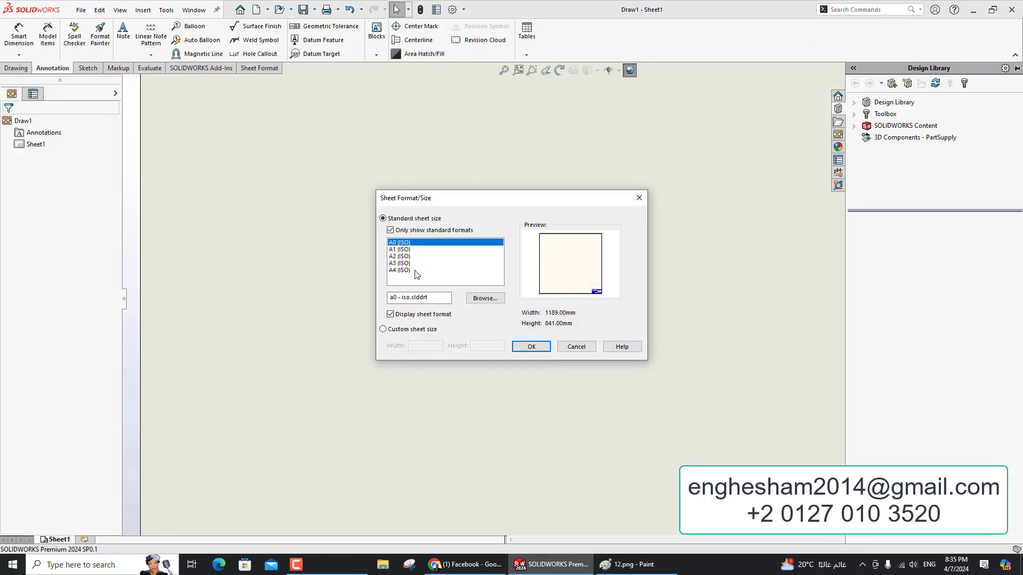
pyautogui.click(401, 264)
pyautogui.click(521, 346)
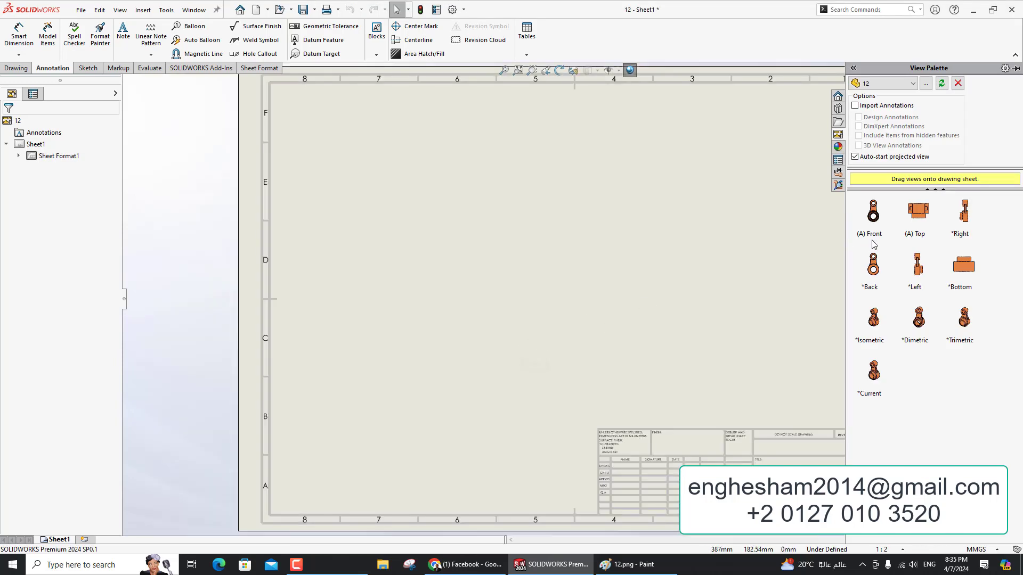
pyautogui.moveTo(877, 215); pyautogui.dragTo(479, 319)
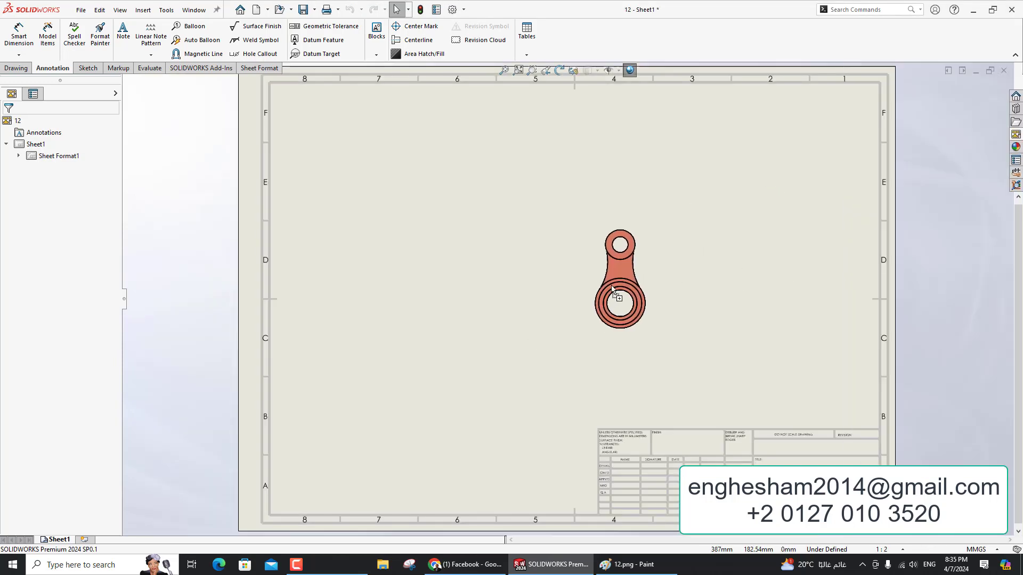
# - Add right, top and isometric views, making the isometric view shaded
pyautogui.click(648, 318)
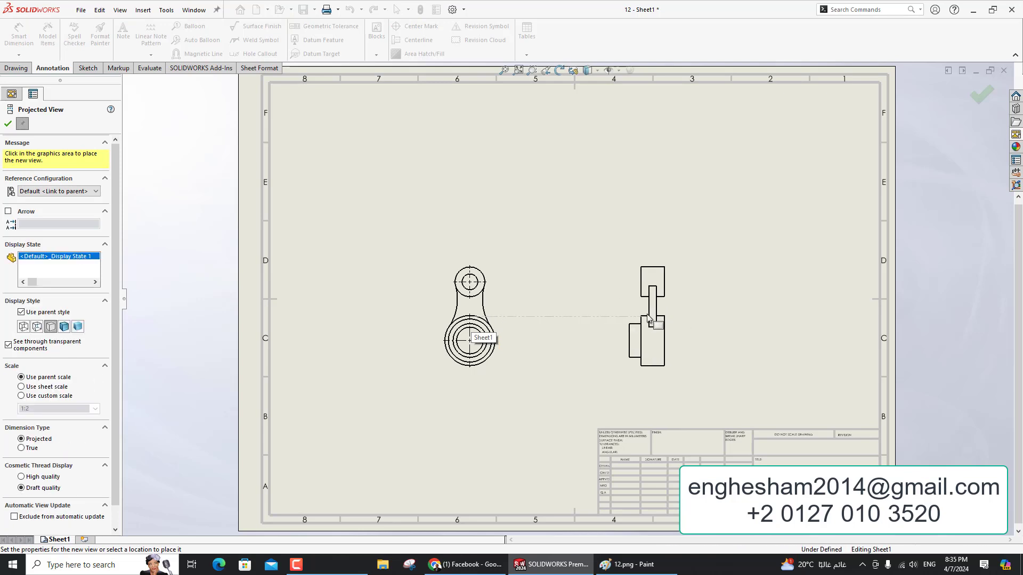
pyautogui.click(473, 208)
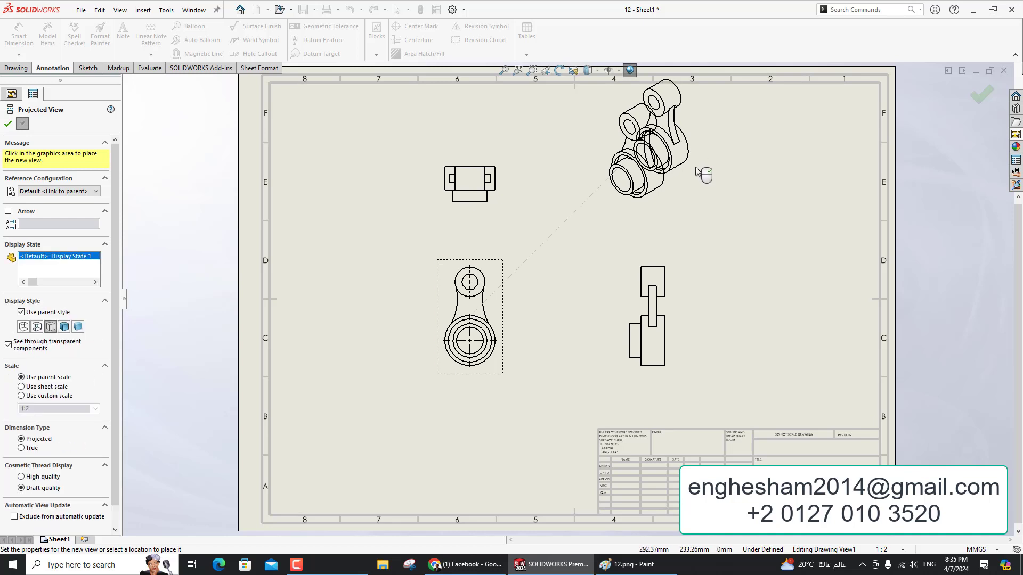
pyautogui.moveTo(677, 167)
pyautogui.mouseDown()
pyautogui.moveTo(818, 205)
pyautogui.moveTo(820, 194)
pyautogui.mouseUp()
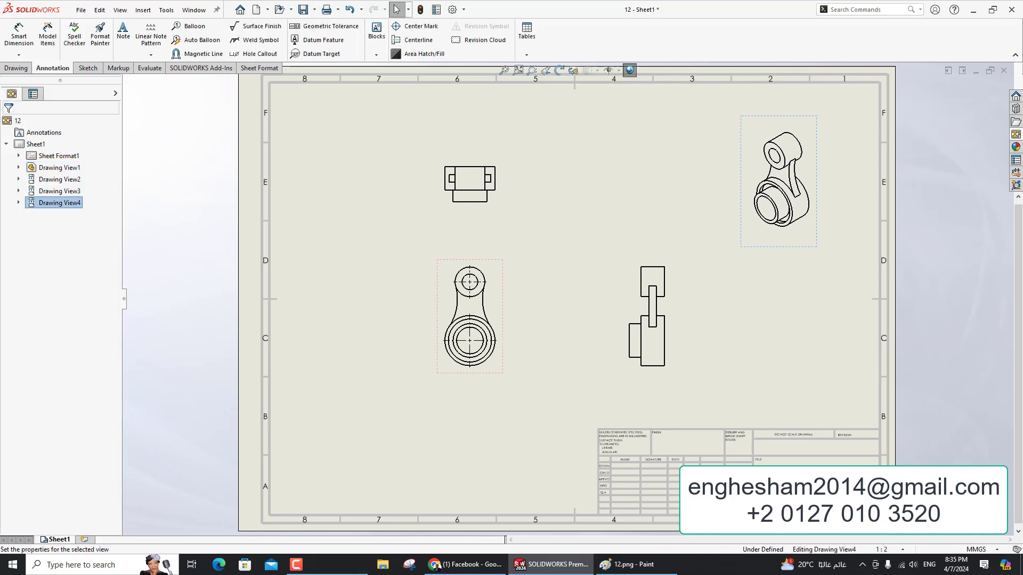
pyautogui.click(65, 291)
pyautogui.click(488, 249)
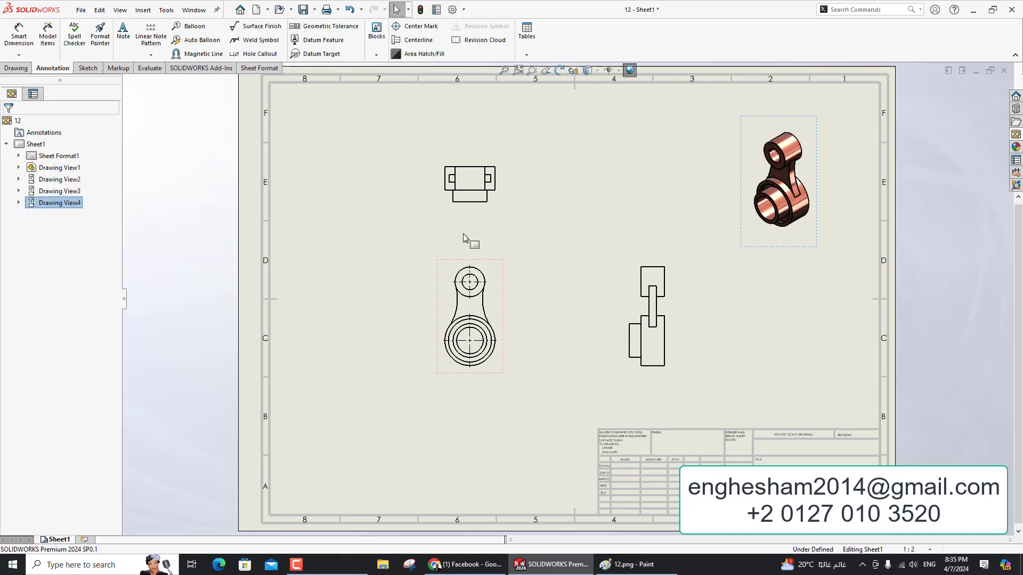
pyautogui.click(509, 280)
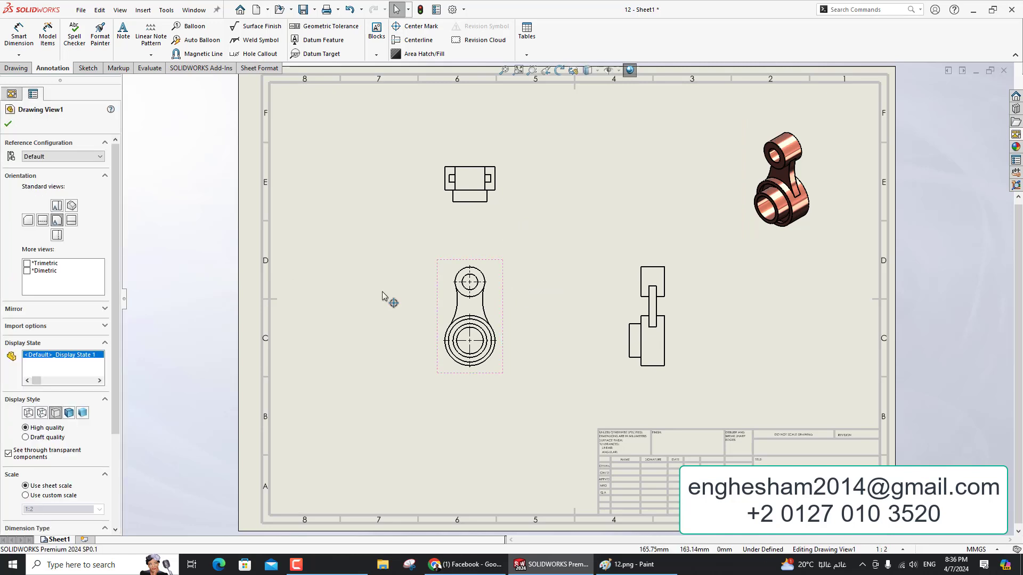
# - Set the drawing views to a custom 1:1 scale and move the top view higher
pyautogui.click(45, 496)
pyautogui.click(99, 510)
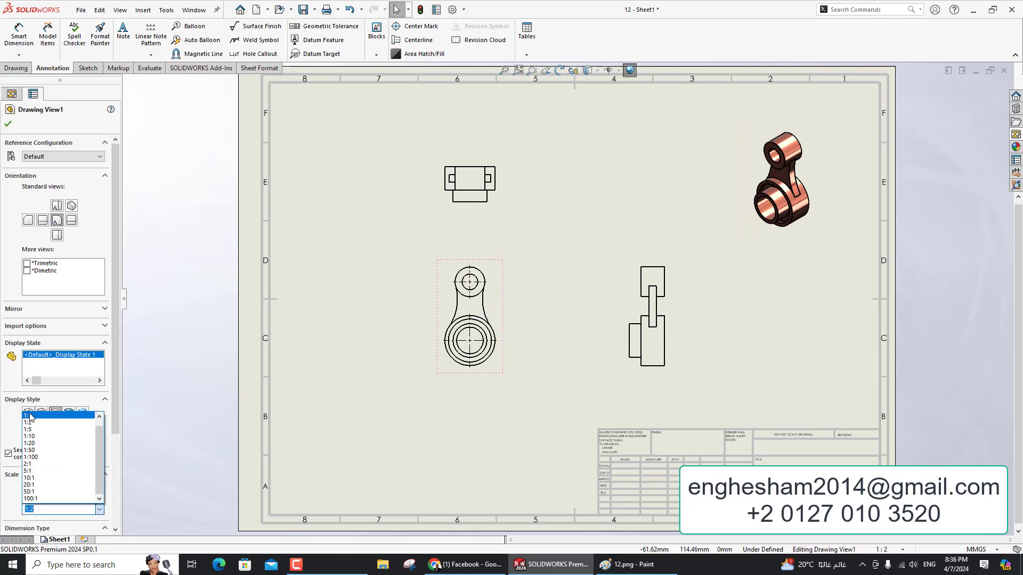
pyautogui.click(30, 416)
pyautogui.click(8, 123)
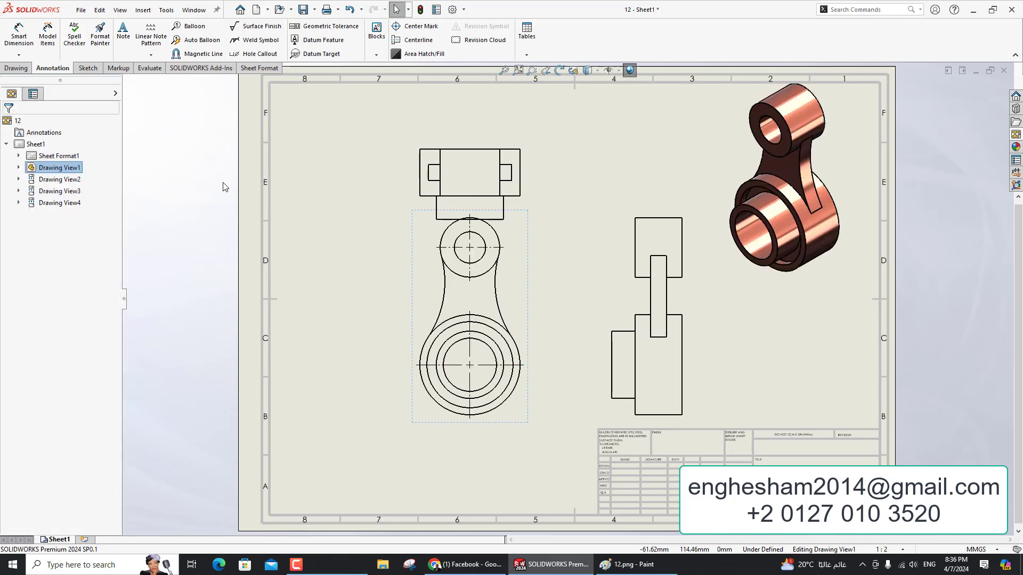
pyautogui.moveTo(536, 168); pyautogui.dragTo(536, 122)
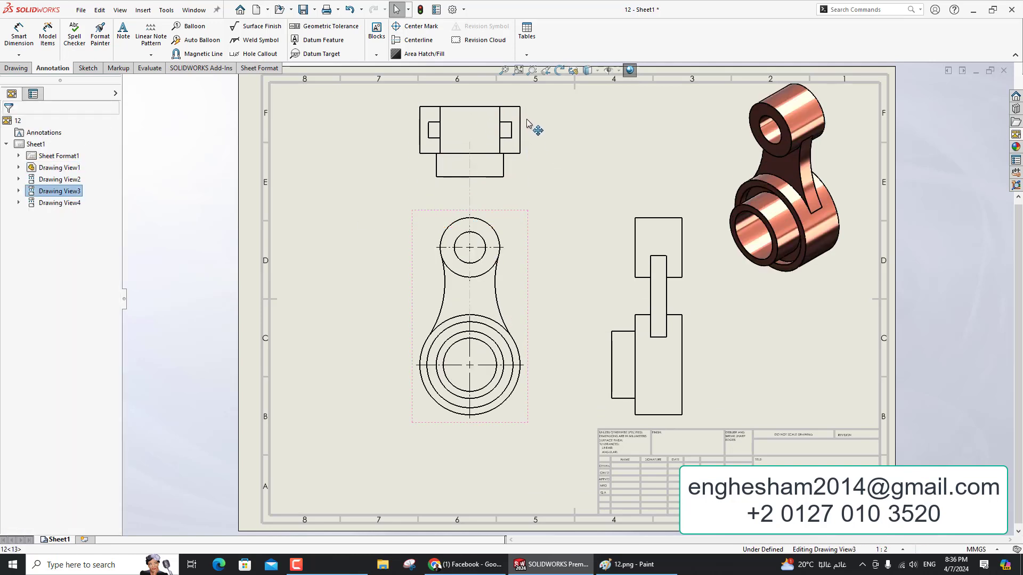
pyautogui.click(537, 316)
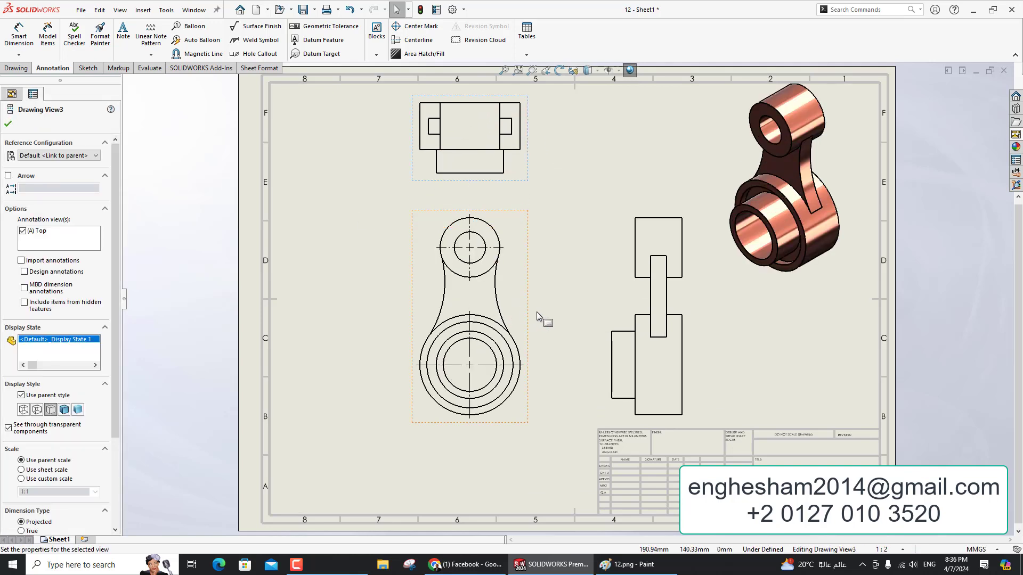
pyautogui.click(582, 302)
# - Insert the model's dimensions into Drawing Views 1, 2 and 3 with Model Items
pyautogui.click(48, 33)
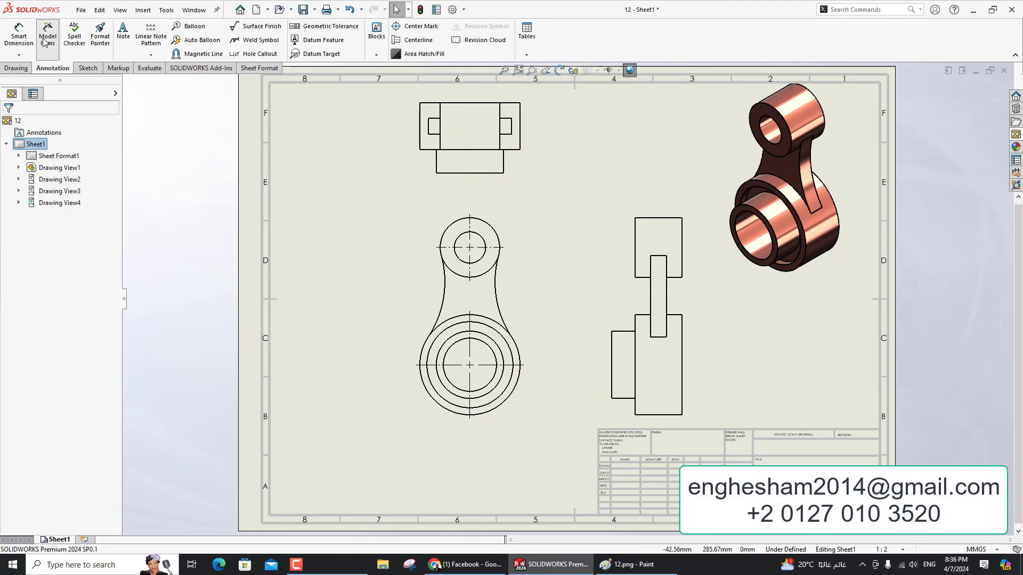
pyautogui.click(503, 266)
pyautogui.click(522, 171)
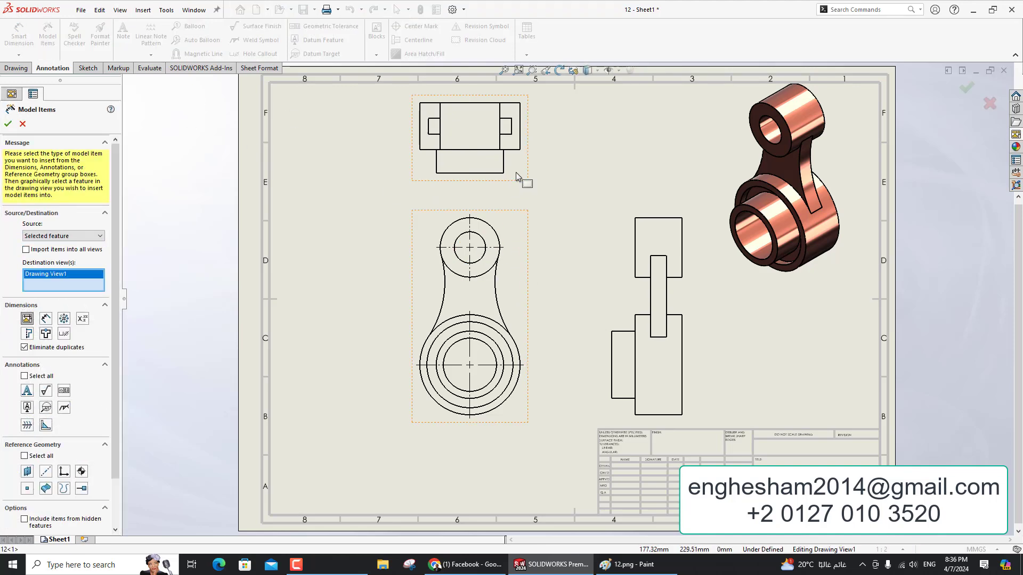
pyautogui.click(609, 279)
pyautogui.click(8, 124)
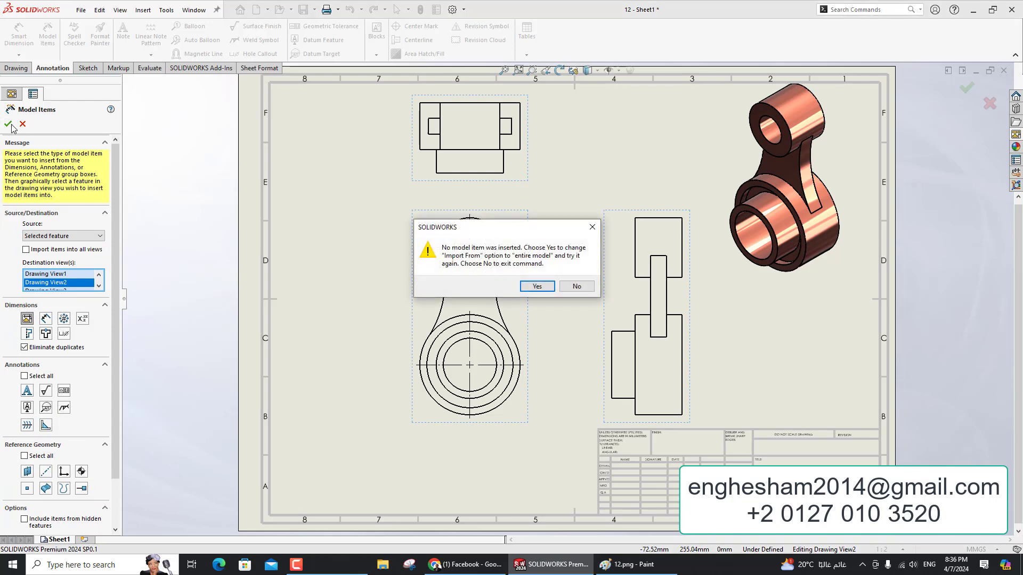
pyautogui.press('Return')
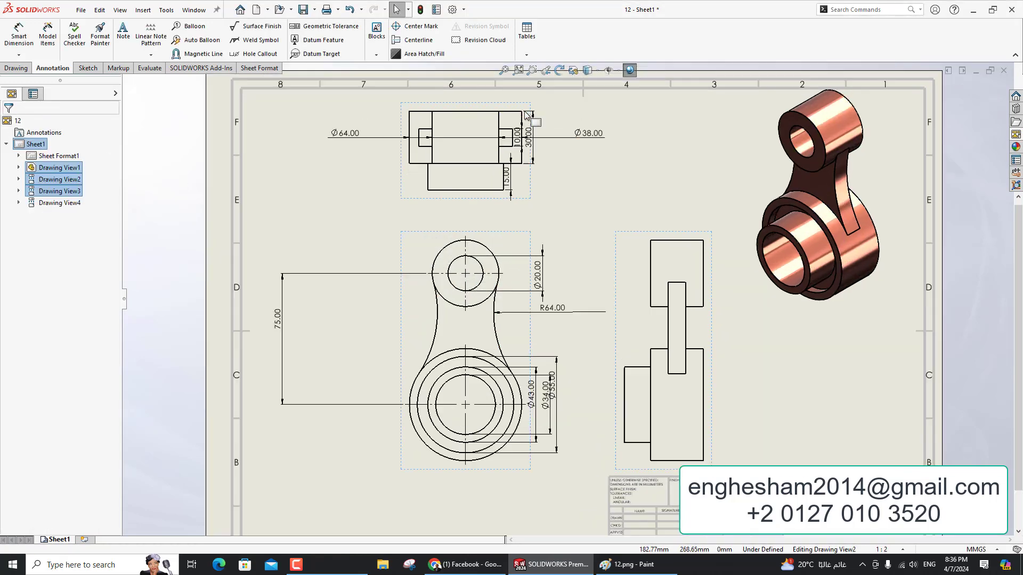
# - Move Ø64 above and Ø38 below the top view, 30 right, 15 and 10 left
pyautogui.scroll(3, 469, 139)
pyautogui.moveTo(261, 196); pyautogui.dragTo(452, 141)
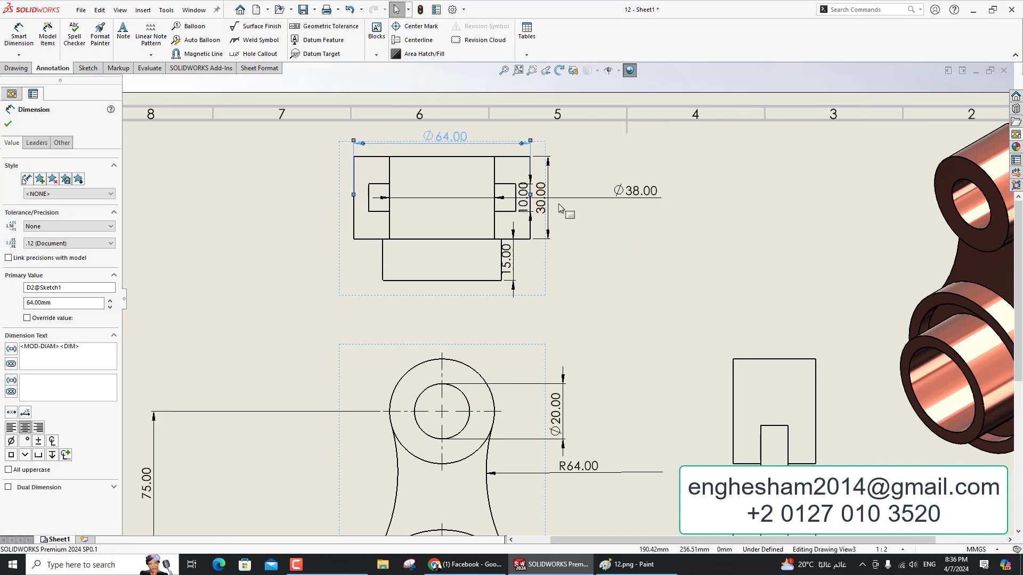
pyautogui.moveTo(541, 203); pyautogui.dragTo(576, 202)
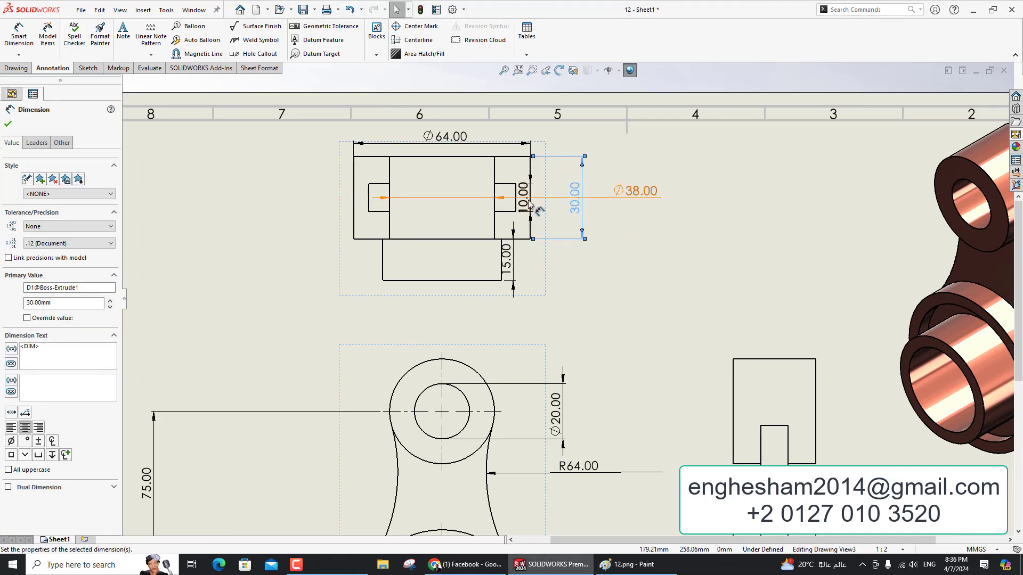
pyautogui.moveTo(634, 191); pyautogui.dragTo(352, 314)
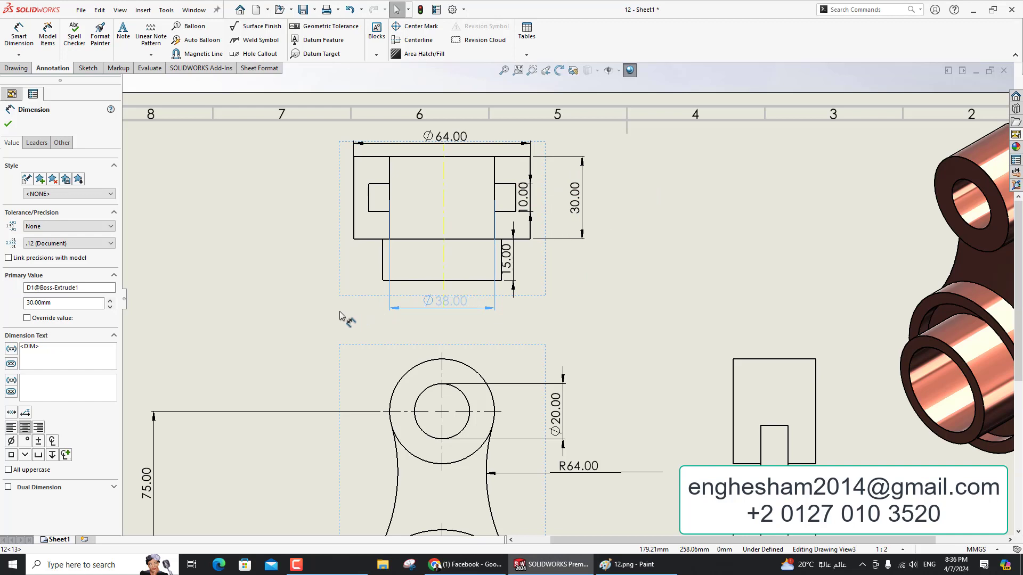
pyautogui.moveTo(506, 261)
pyautogui.mouseDown()
pyautogui.moveTo(343, 284)
pyautogui.moveTo(324, 266)
pyautogui.mouseUp()
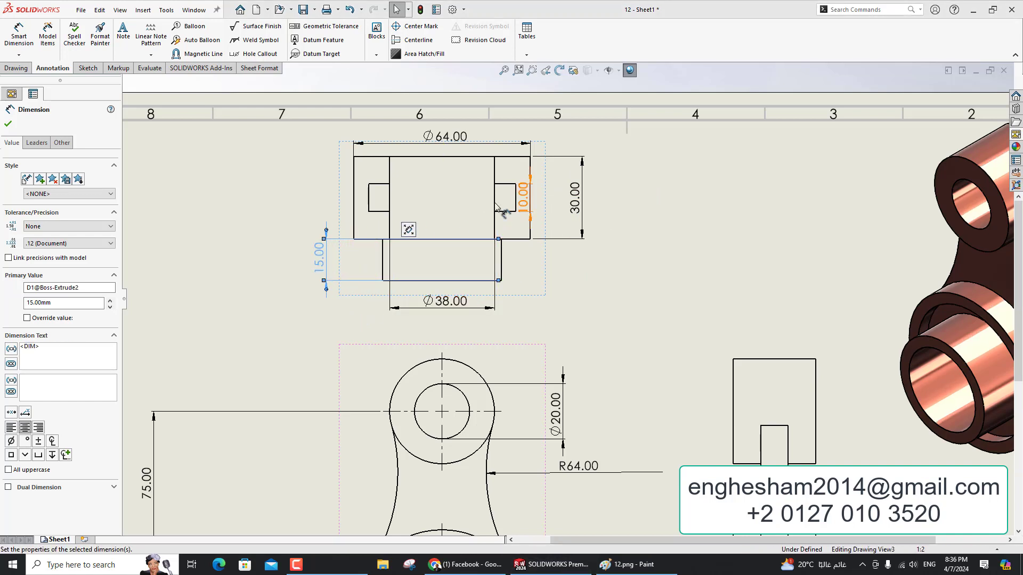
pyautogui.moveTo(523, 197); pyautogui.dragTo(267, 205)
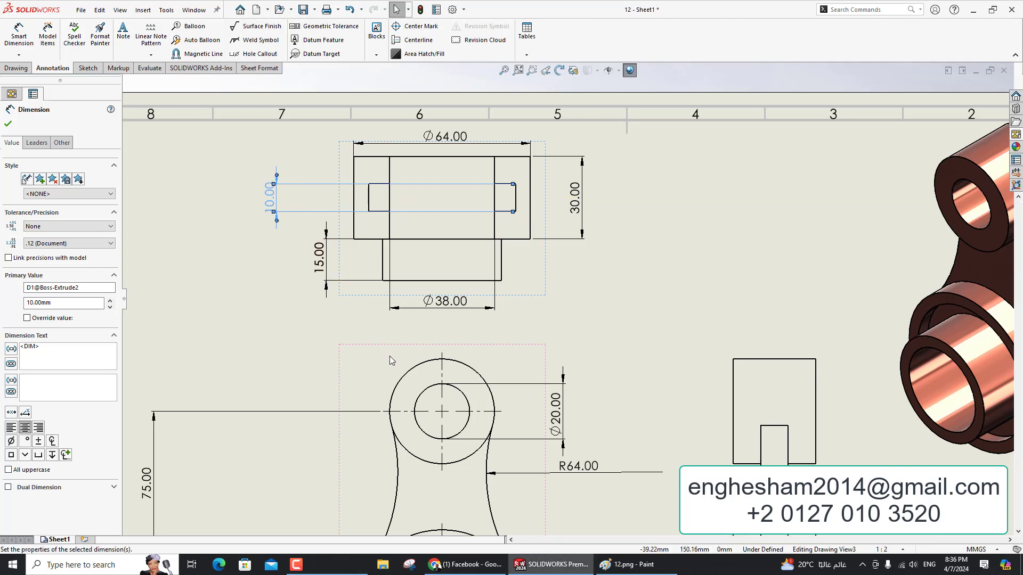
# - Space out the front view's Ø34, Ø43 and Ø55 dimensions; bring 75 and Ø20 closer
pyautogui.press('f')
pyautogui.scroll(-5, 568, 383)
pyautogui.scroll(-2, 568, 314)
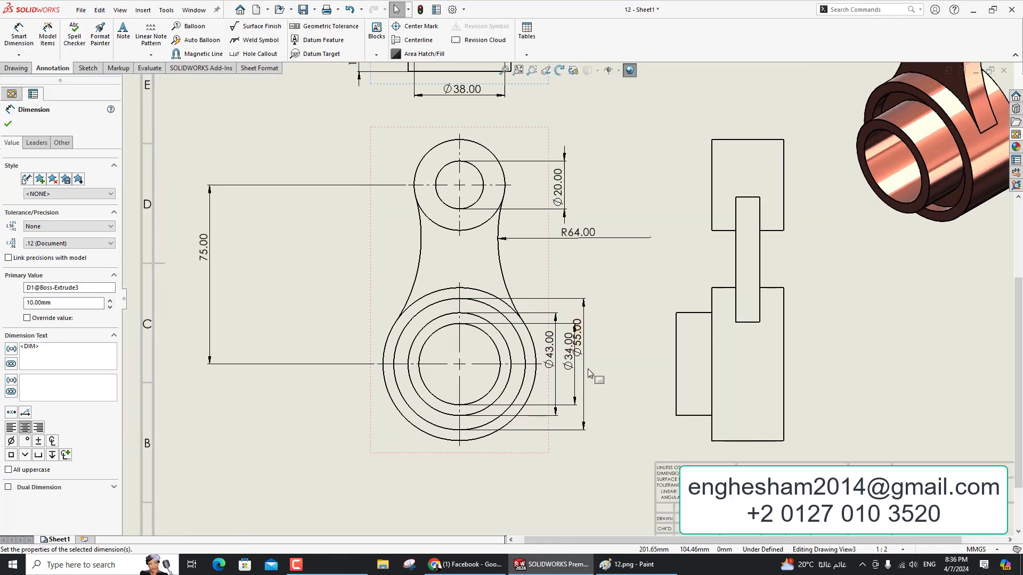
pyautogui.scroll(-1, 586, 378)
pyautogui.moveTo(583, 367)
pyautogui.mouseDown()
pyautogui.moveTo(610, 373)
pyautogui.moveTo(538, 367)
pyautogui.mouseUp()
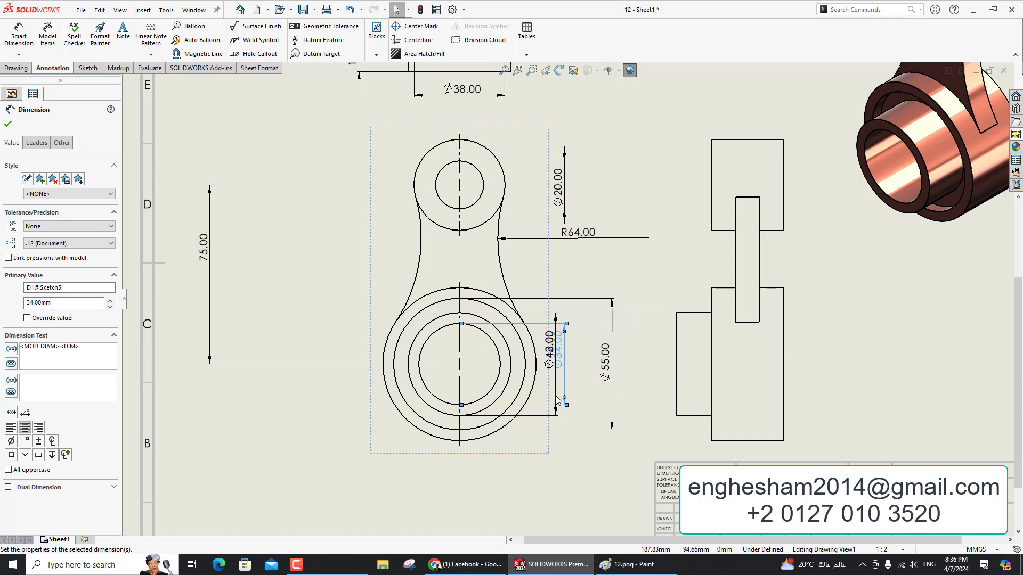
pyautogui.click(582, 467)
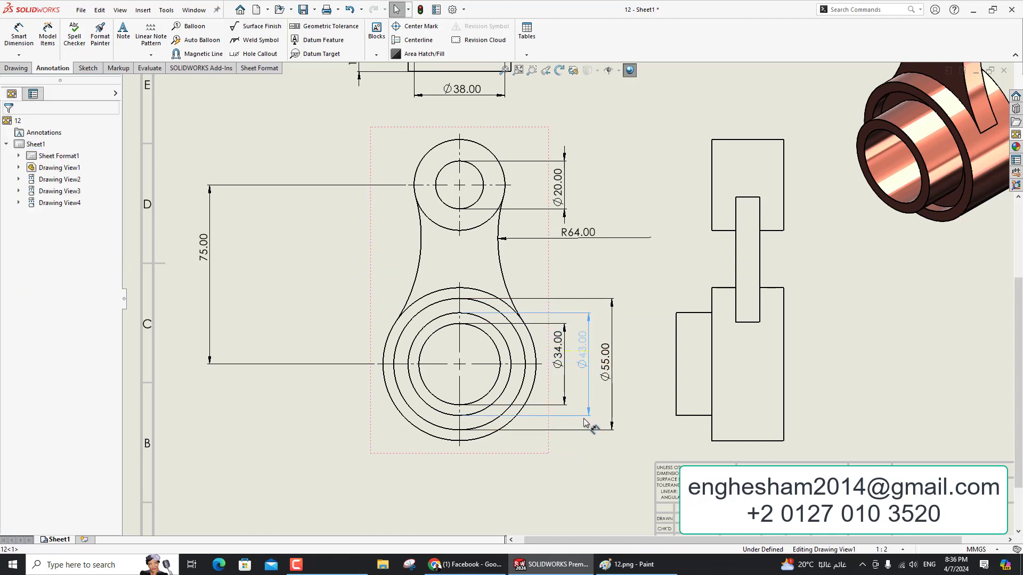
pyautogui.click(575, 351)
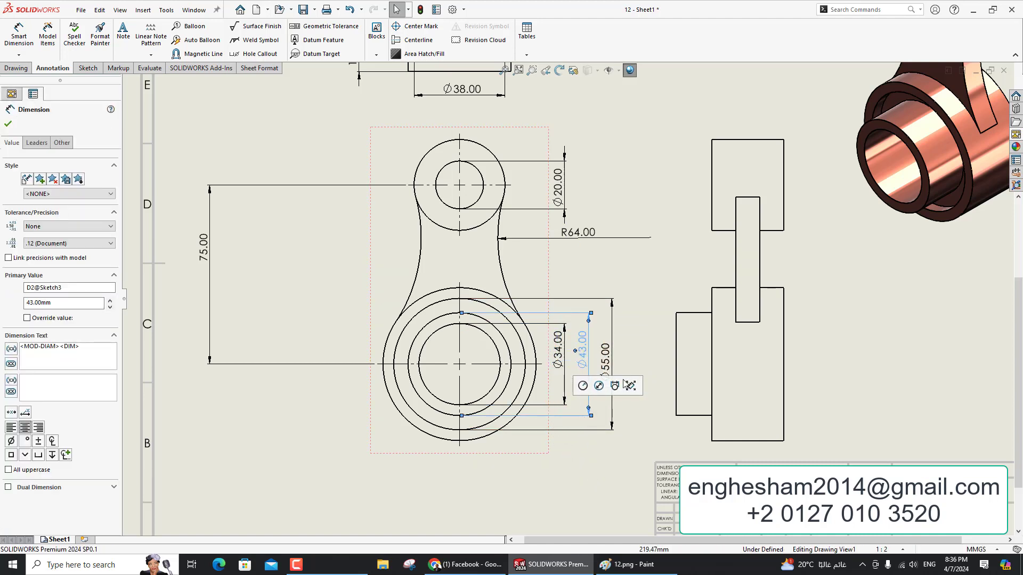
pyautogui.click(605, 352)
pyautogui.click(652, 408)
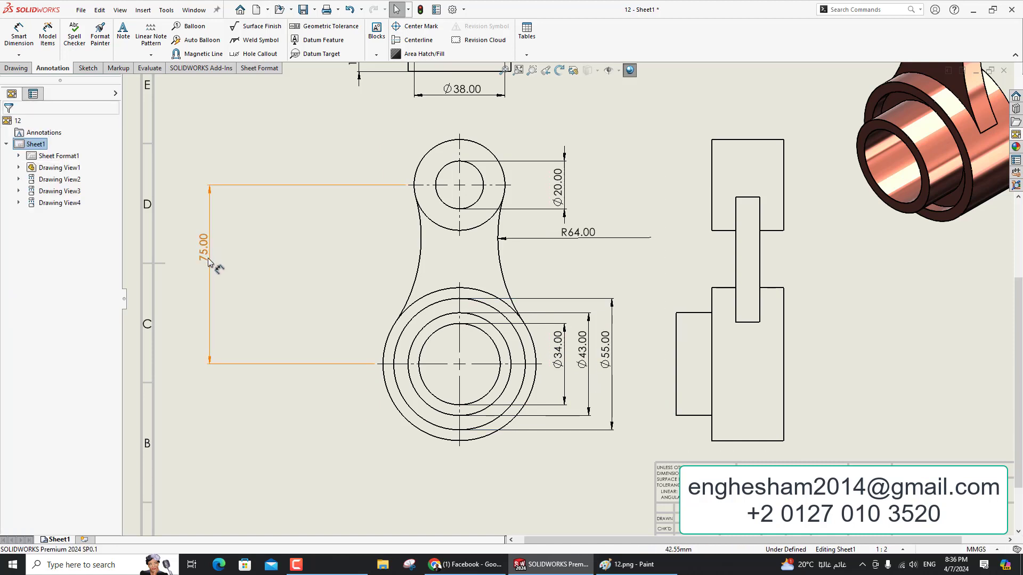
pyautogui.moveTo(209, 262); pyautogui.dragTo(351, 283)
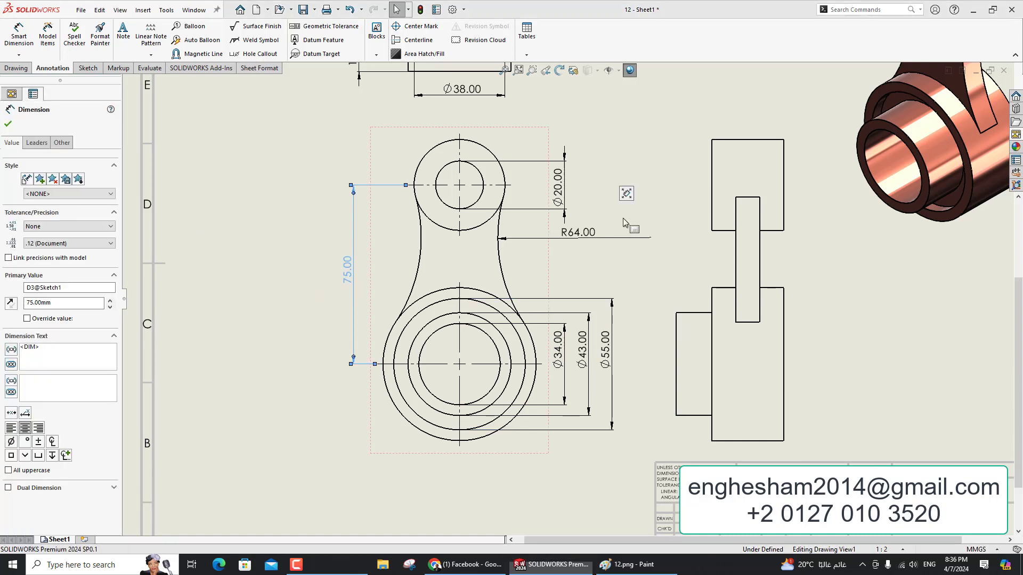
pyautogui.moveTo(565, 201); pyautogui.dragTo(560, 201)
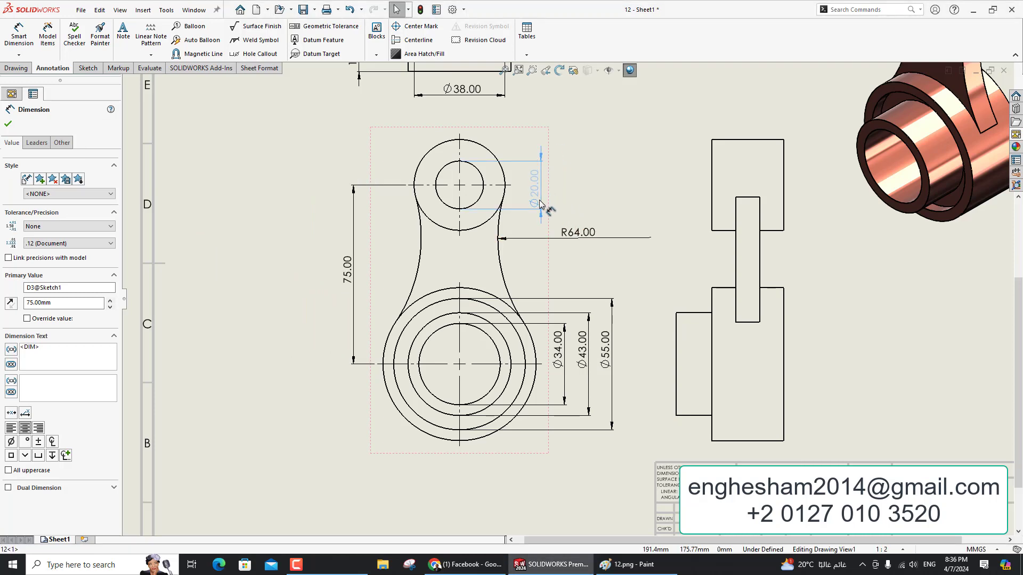
# - Save the drawing as 12.SLDDRW
pyautogui.press('f')
pyautogui.press('Escape')
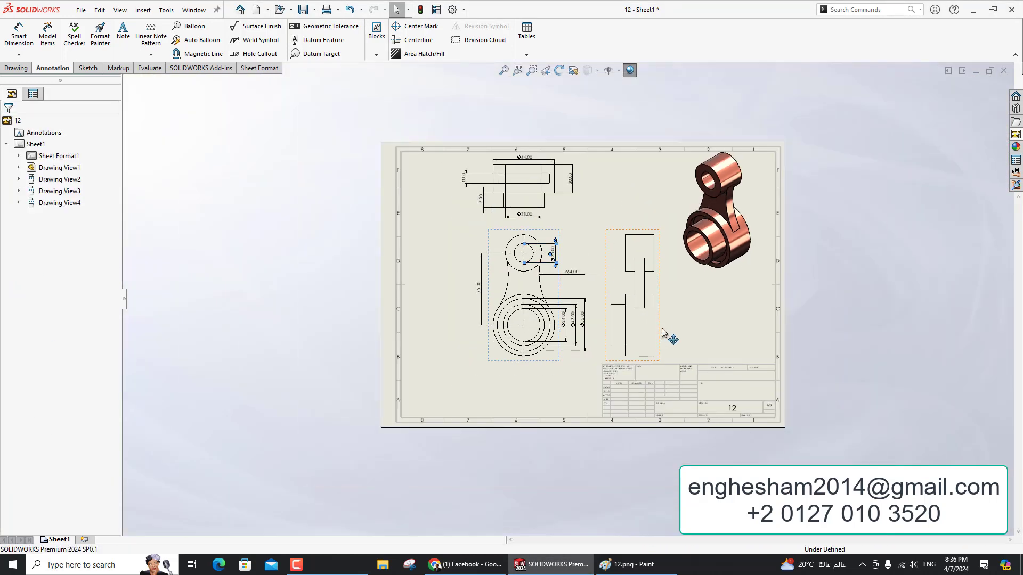
pyautogui.scroll(-1, 633, 181)
pyautogui.click(586, 209)
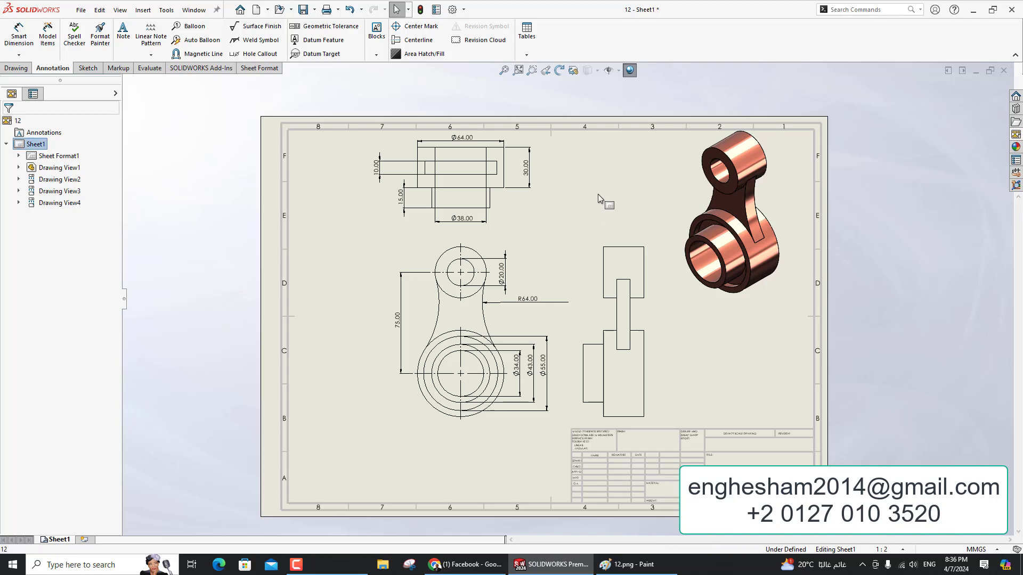
pyautogui.hotkey('ctrl', 's')
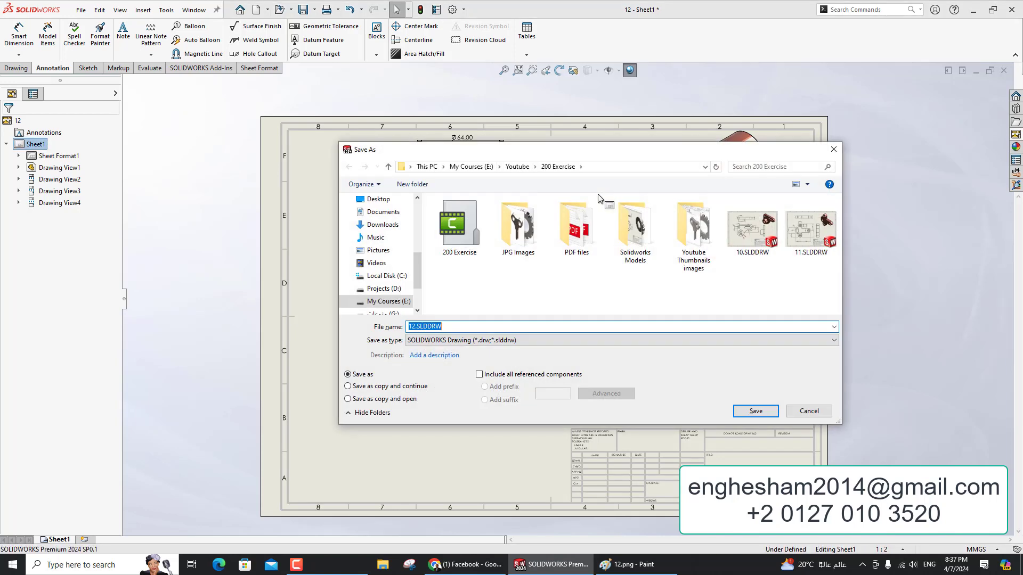
pyautogui.press('Return')
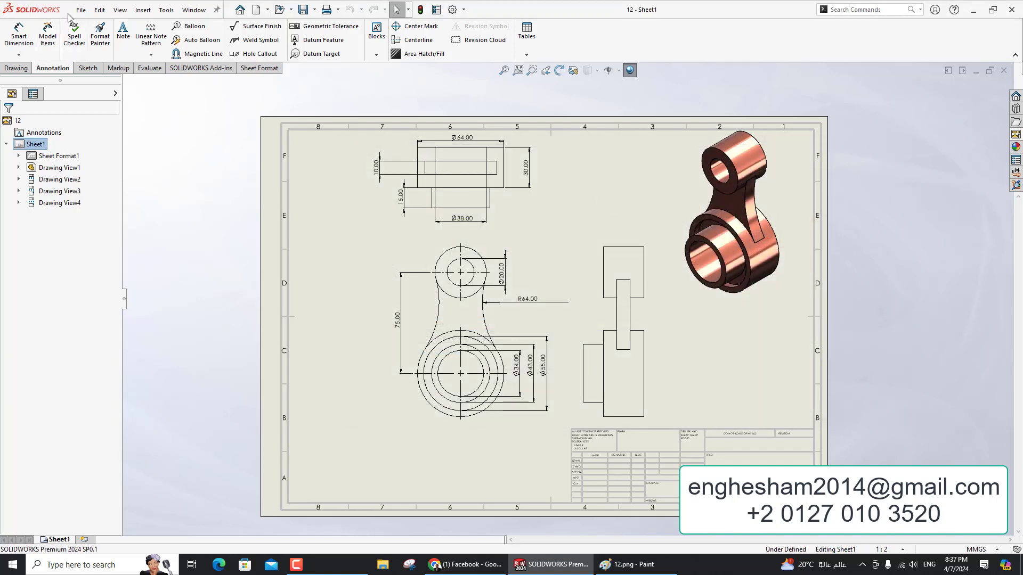
# - Export the drawing as an Adobe PDF file, 12.pdf
pyautogui.click(79, 13)
pyautogui.click(114, 98)
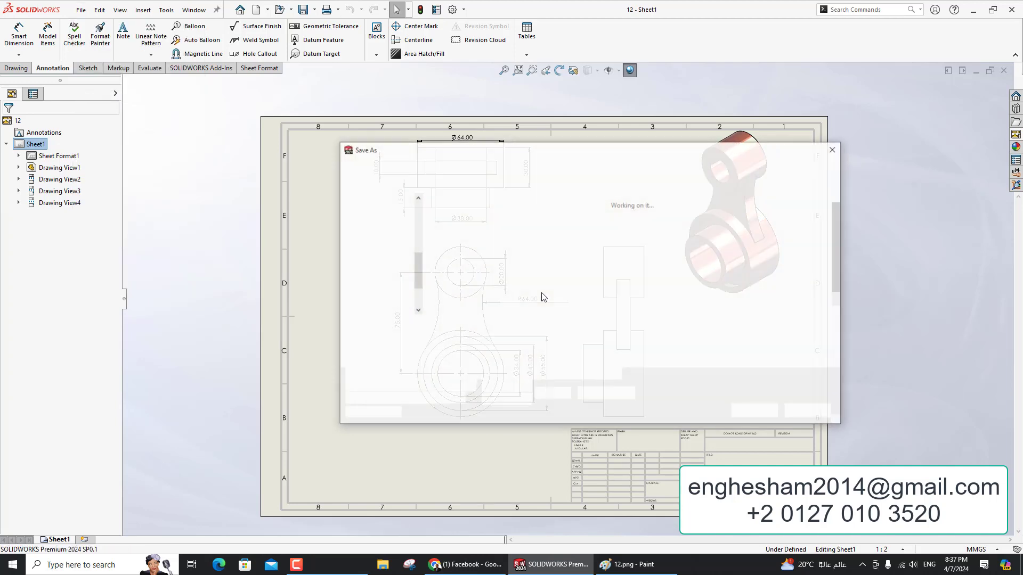
pyautogui.click(548, 340)
pyautogui.click(480, 335)
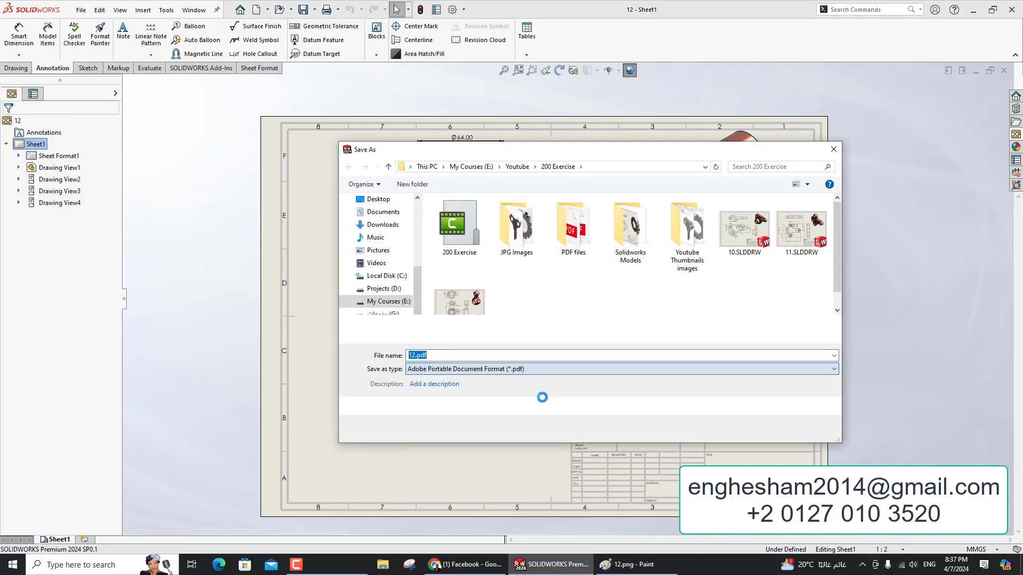
pyautogui.click(756, 428)
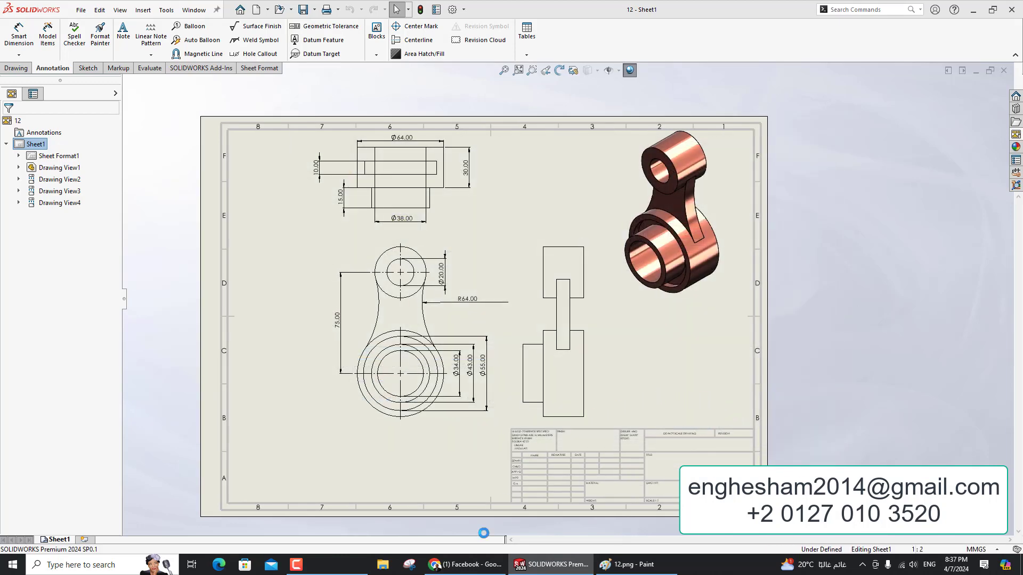
# - Switch to the browser showing the Learn SolidWorks Arabic Facebook page
pyautogui.click(464, 565)
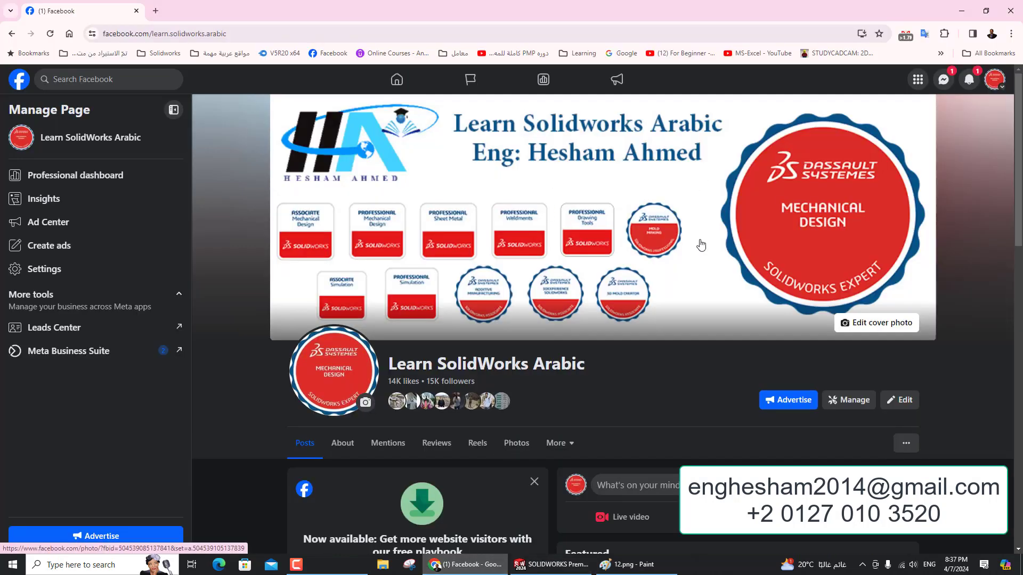